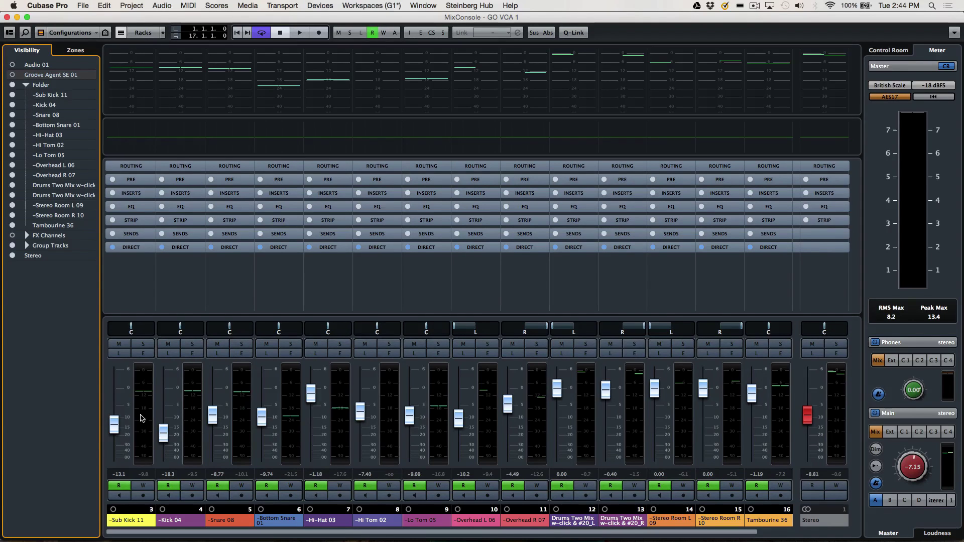
# Select all the drum channels from Sub Kick 11 through Tambourine 36 in the MixConsole
pyautogui.click(141, 423)
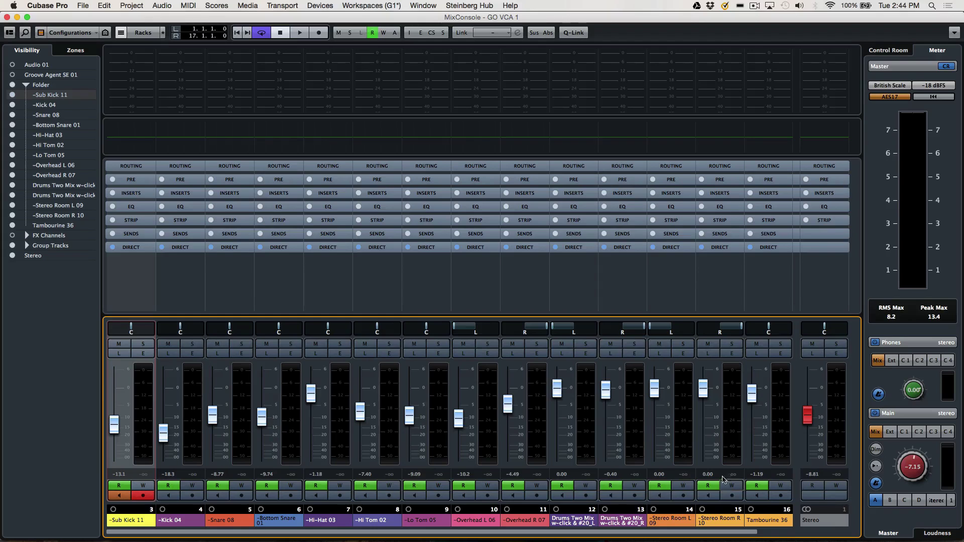
pyautogui.keyDown('shift'); pyautogui.click(780, 441); pyautogui.keyUp('shift')
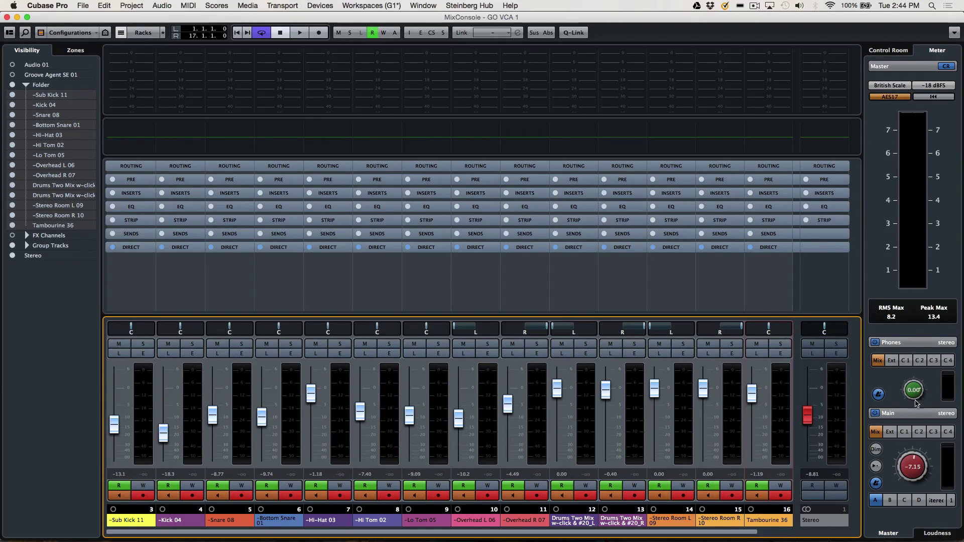
# Try moving the selected drum faders together with Q-Link, undo the fader move, and disable Q-Link
pyautogui.click(573, 31)
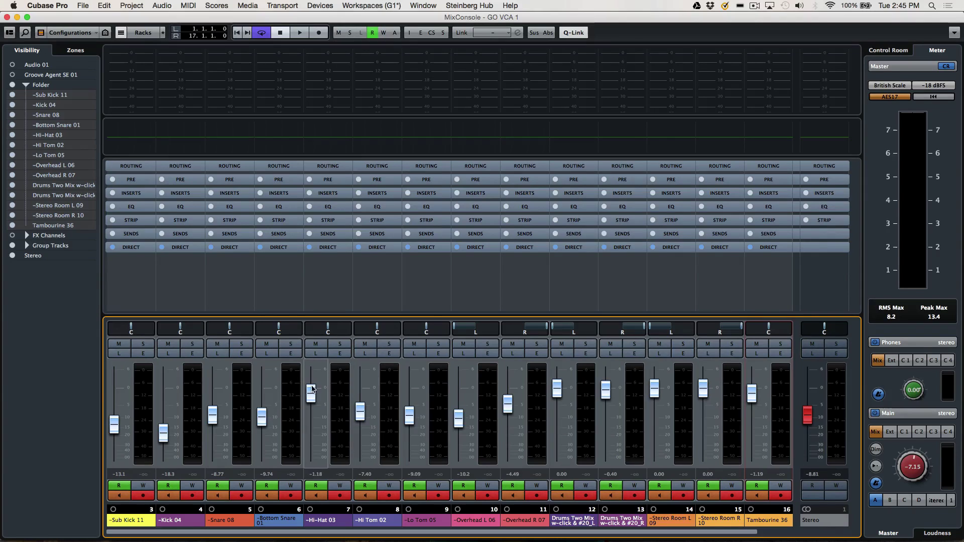
pyautogui.moveTo(305, 388); pyautogui.dragTo(324, 408)
pyautogui.press('super+z')
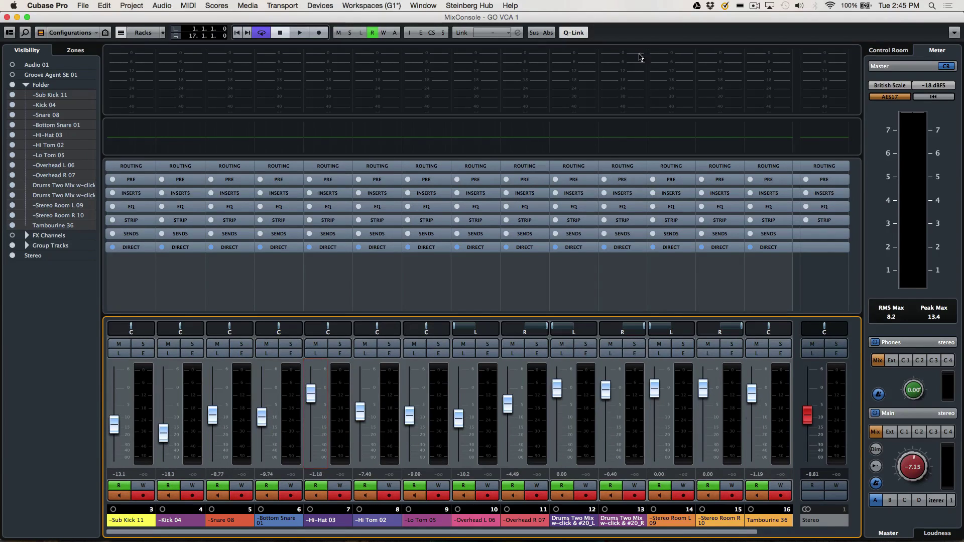
pyautogui.click(573, 33)
pyautogui.click(461, 34)
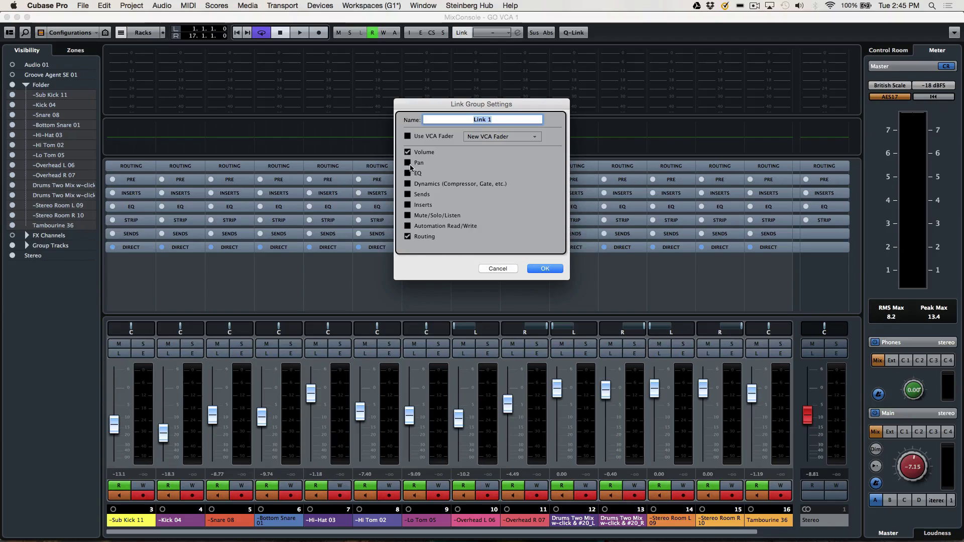
pyautogui.click(410, 195)
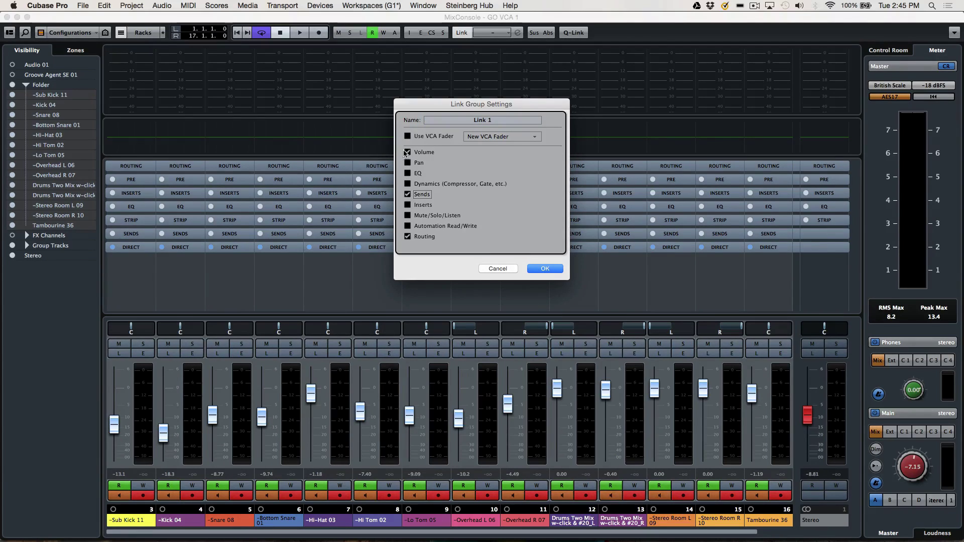
pyautogui.click(409, 195)
pyautogui.click(488, 119)
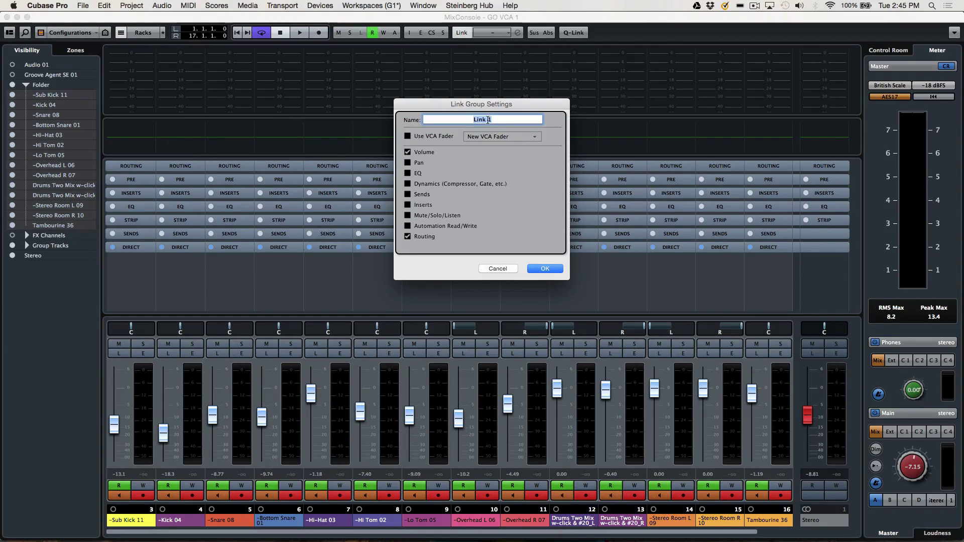
pyautogui.write('drums')
pyautogui.click(498, 269)
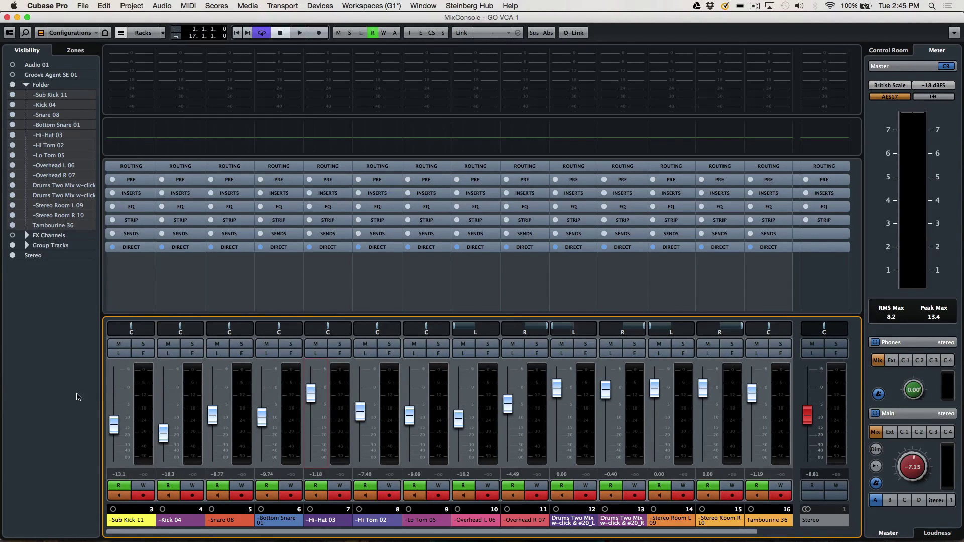
# Add a VCA fader to the selected drum channels
pyautogui.rightClick(727, 392)
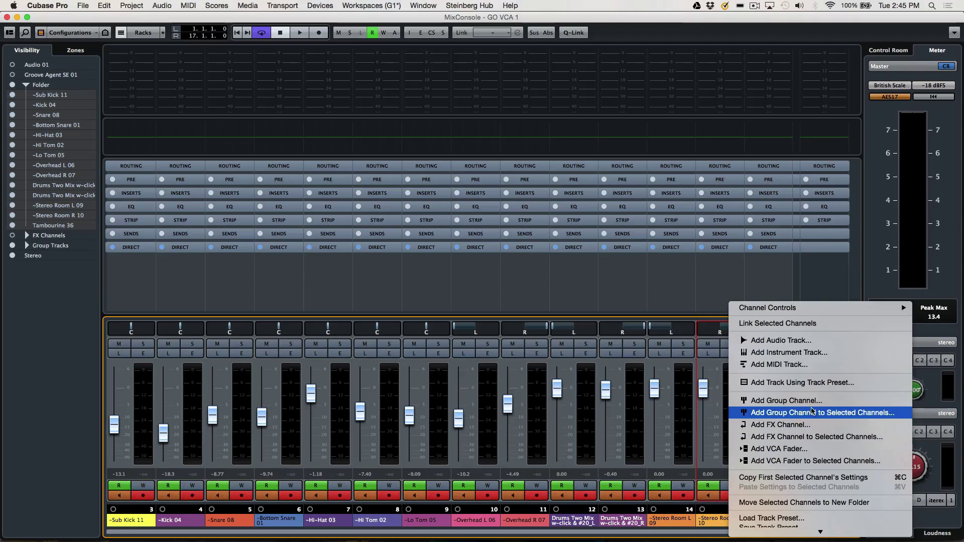
pyautogui.click(808, 461)
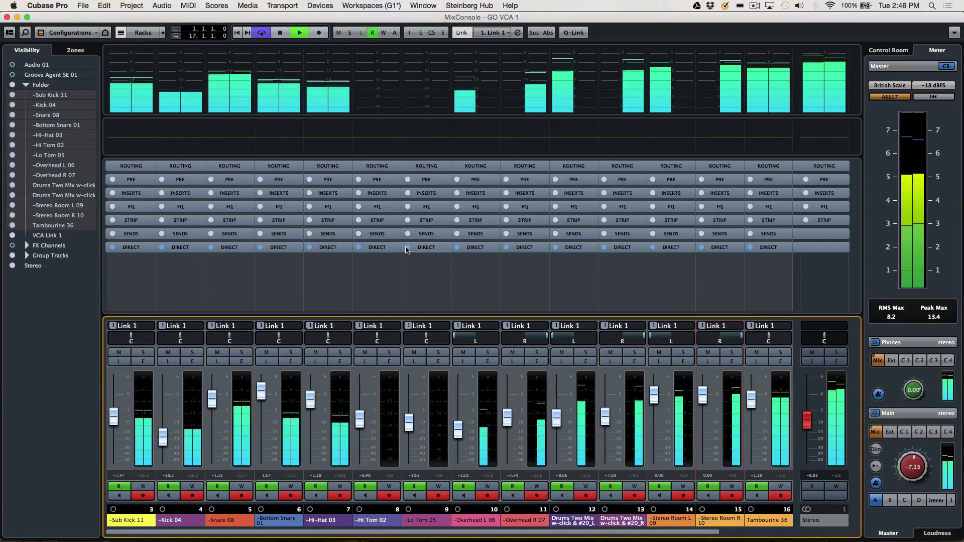
# Enable automation write on the VCA Link 1 channel and record fader moves during playback, lowering it to about -9.7 dB and raising it again
pyautogui.press('g')
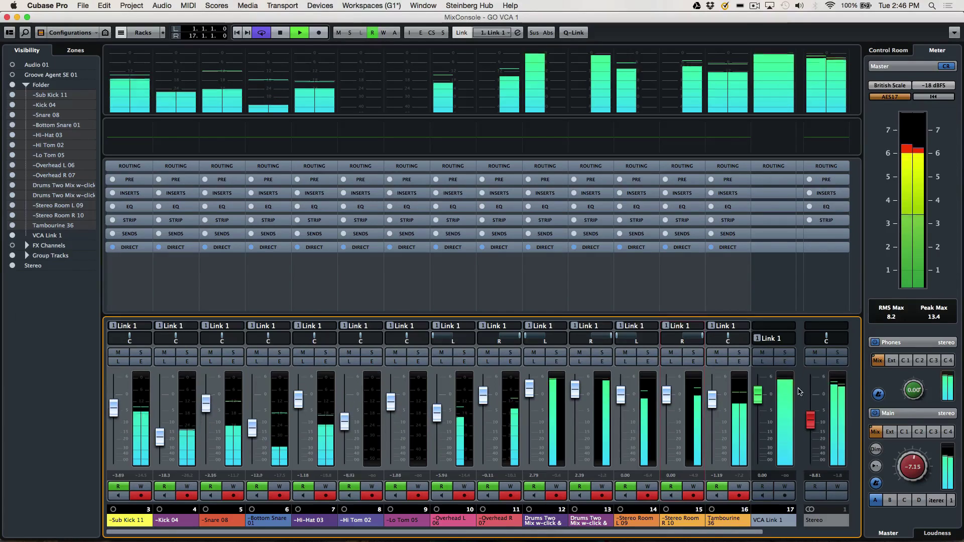
pyautogui.click(784, 487)
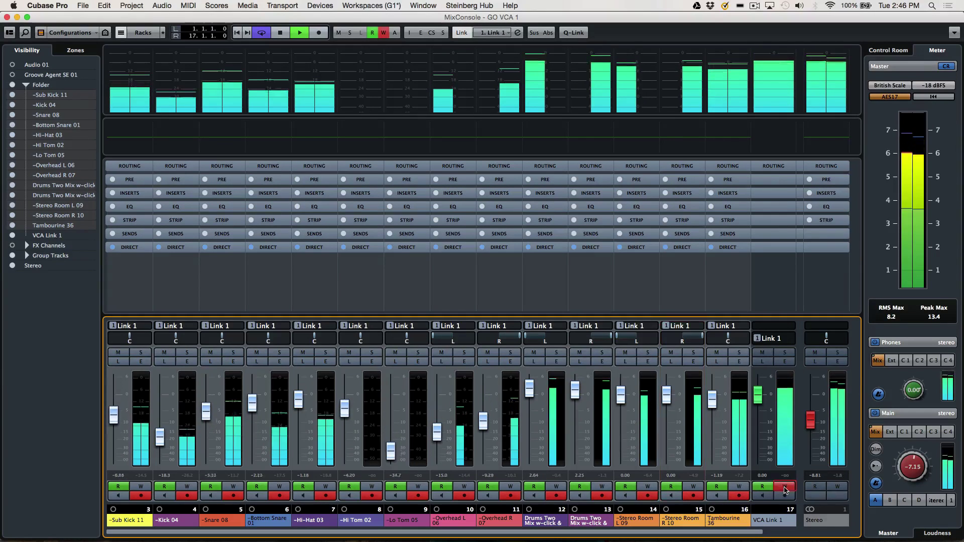
pyautogui.moveTo(763, 401)
pyautogui.mouseDown()
pyautogui.moveTo(759, 427)
pyautogui.moveTo(757, 398)
pyautogui.moveTo(760, 420)
pyautogui.moveTo(764, 411)
pyautogui.mouseUp()
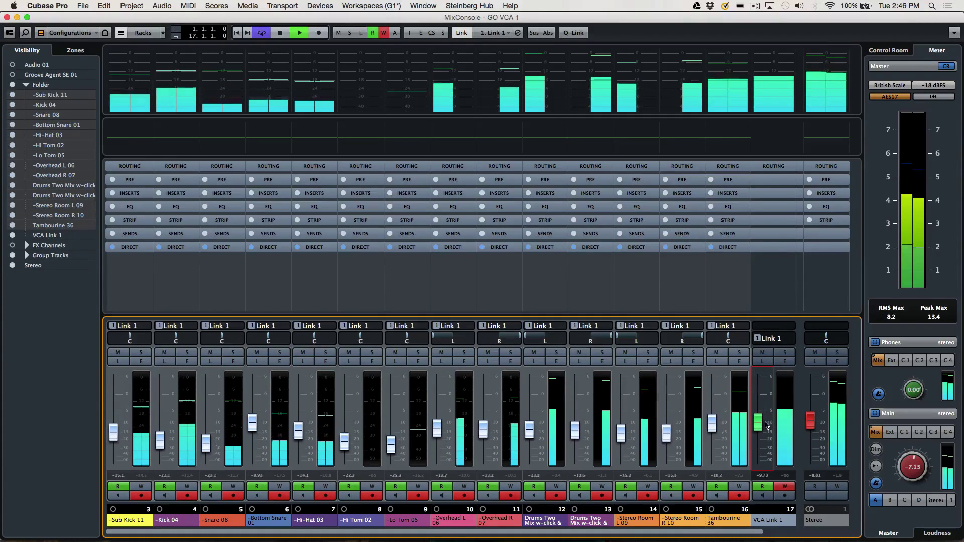
pyautogui.moveTo(766, 420)
pyautogui.mouseDown()
pyautogui.moveTo(771, 404)
pyautogui.moveTo(772, 426)
pyautogui.moveTo(772, 402)
pyautogui.mouseUp()
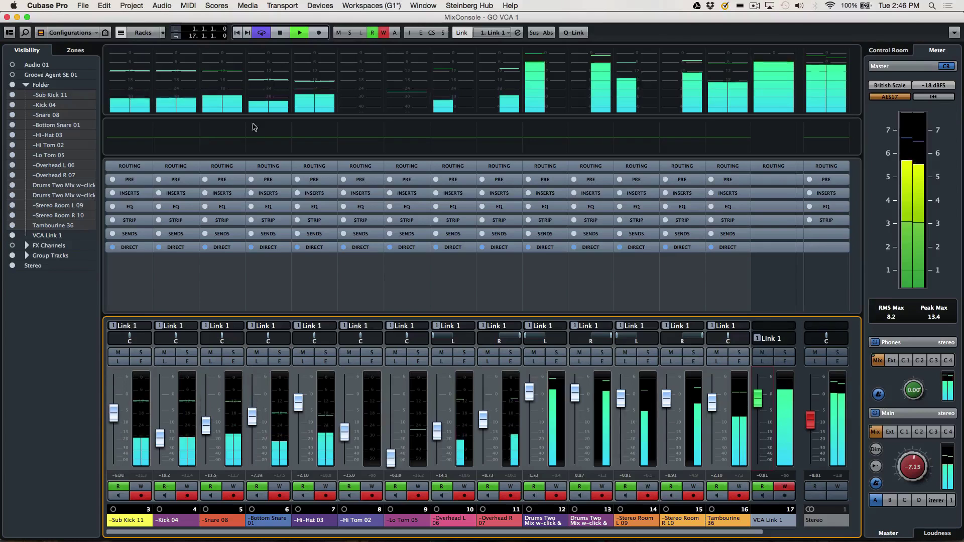
pyautogui.press('space')
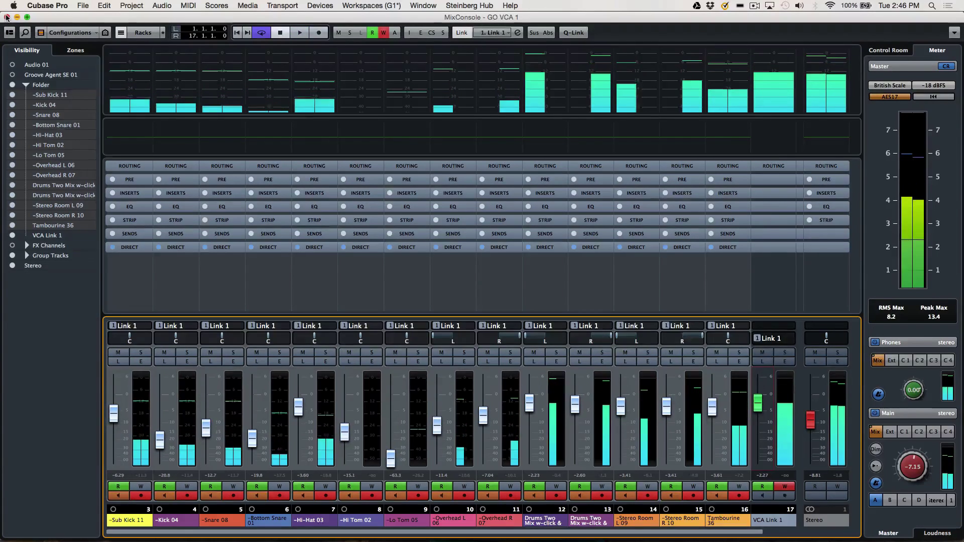
# Show the volume automation for all tracks in the project window and enlarge the Sub Kick 11 volume lane
pyautogui.click(7, 17)
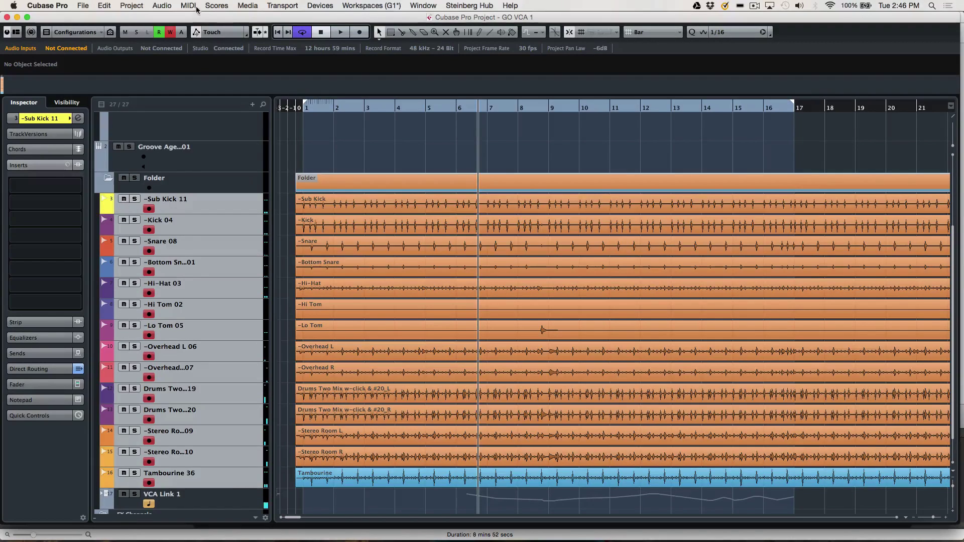
pyautogui.click(246, 33)
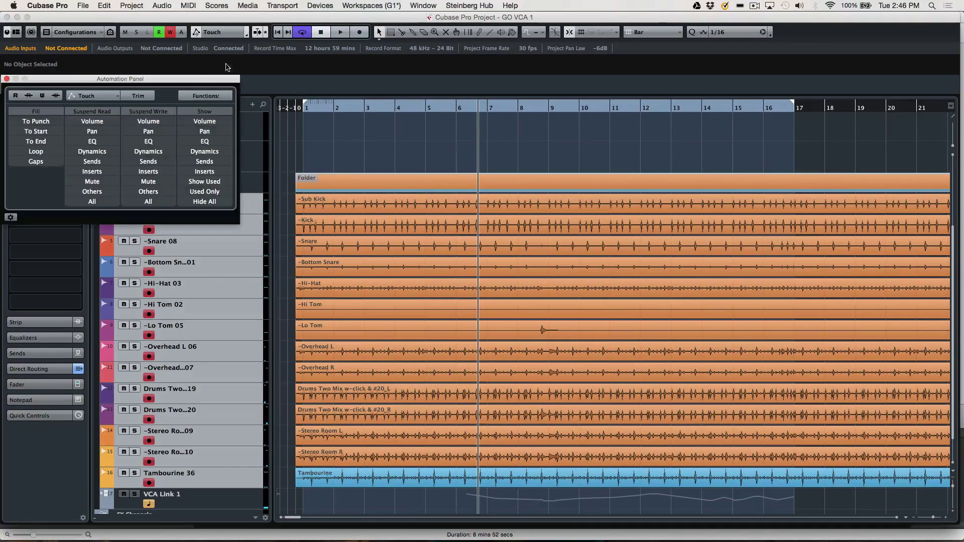
pyautogui.click(204, 120)
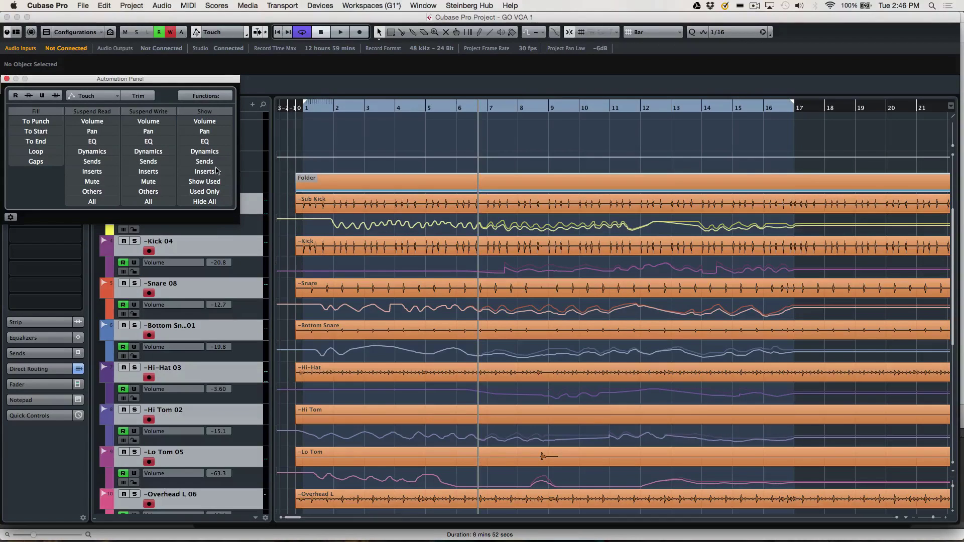
pyautogui.click(242, 229)
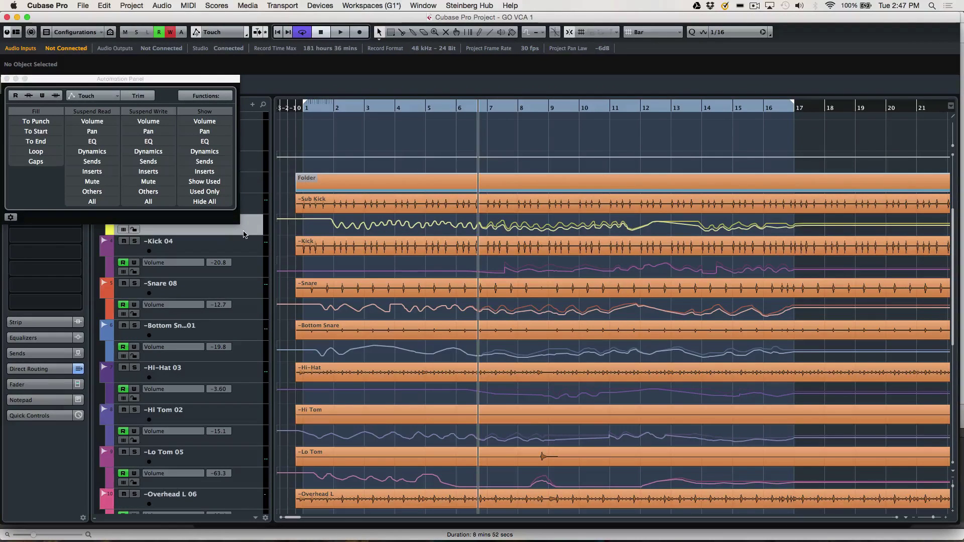
pyautogui.moveTo(242, 237); pyautogui.dragTo(237, 289)
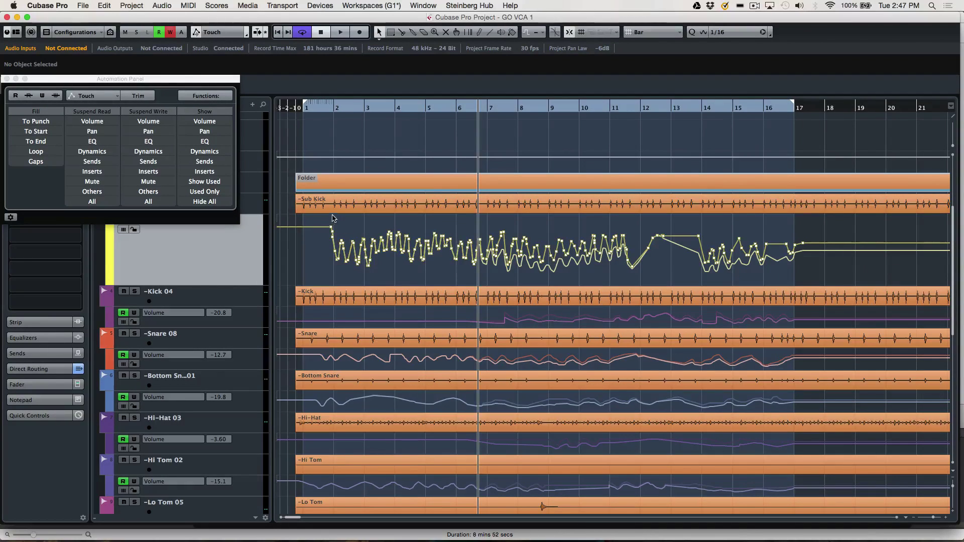
# Return to the MixConsole and combine the automation of VCA Link 1 with that of its linked channels
pyautogui.press('F3')
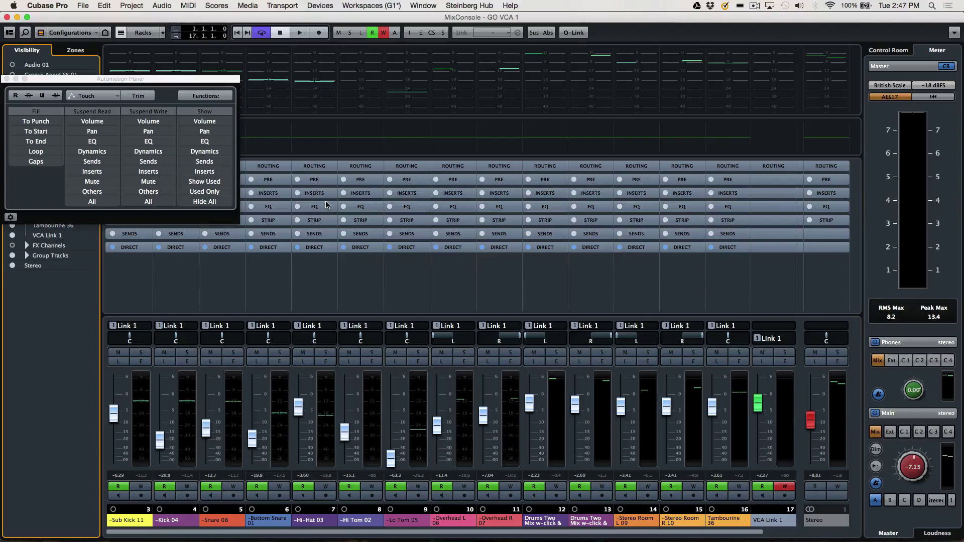
pyautogui.moveTo(792, 341)
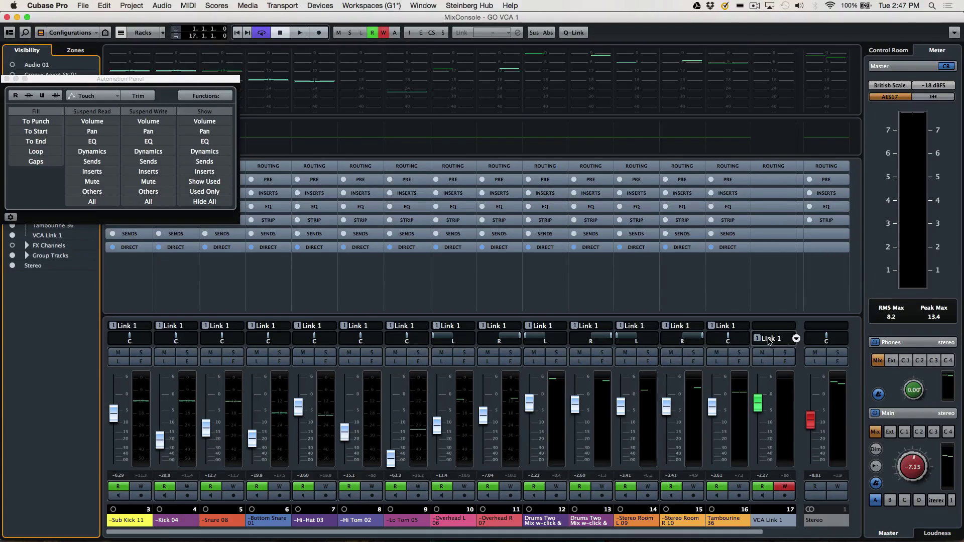
pyautogui.click(796, 339)
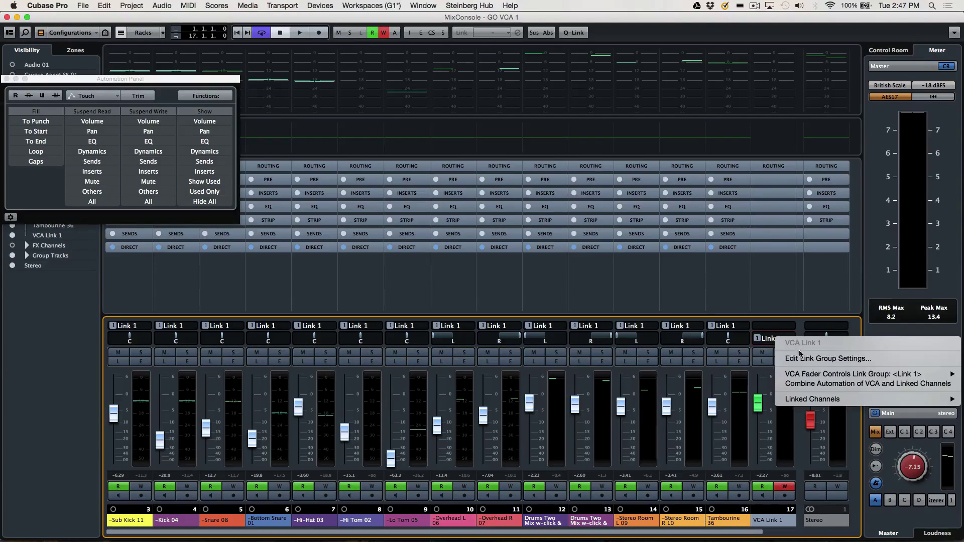
pyautogui.click(830, 387)
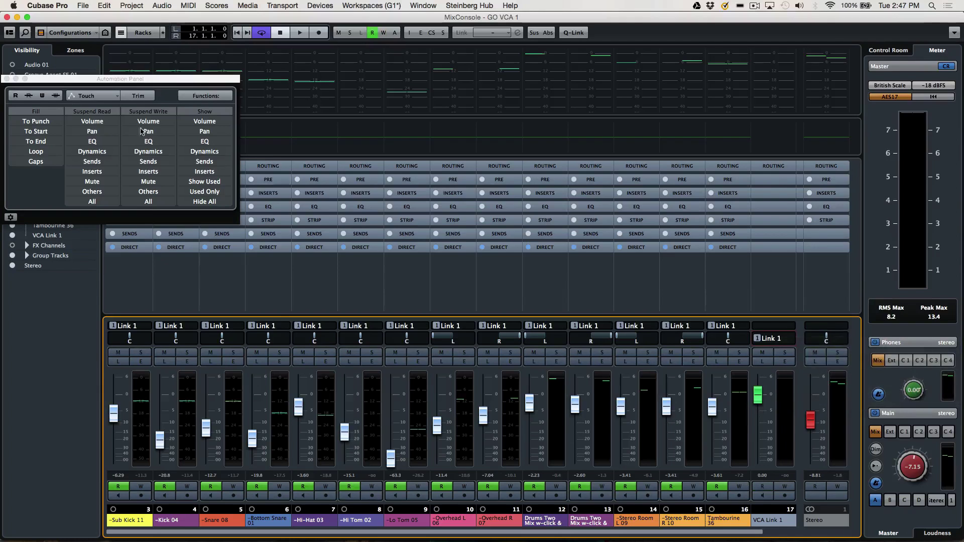
# Return to the project window and move the Automation Panel off the track list to examine the Sub Kick 11 volume curve
pyautogui.click(7, 17)
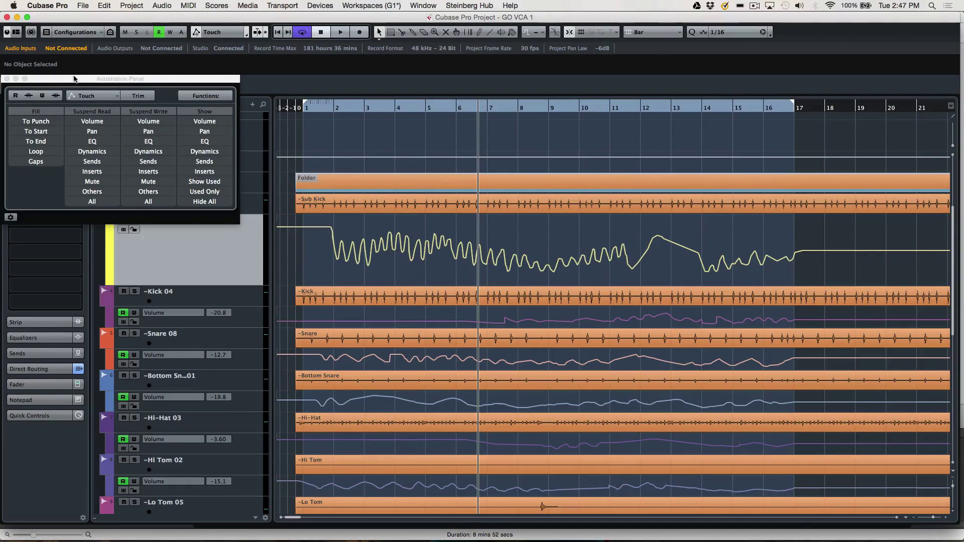
pyautogui.moveTo(74, 78); pyautogui.dragTo(558, 241)
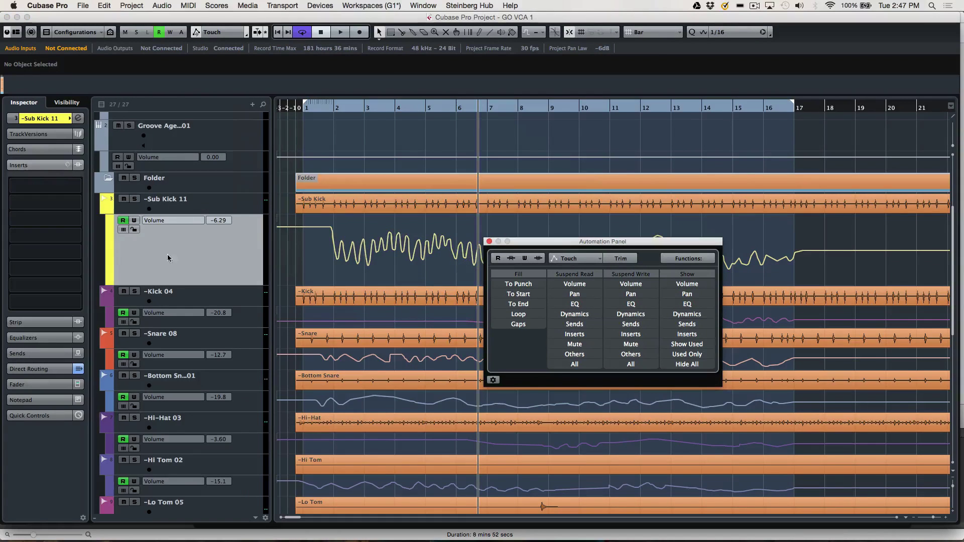
pyautogui.click(105, 206)
pyautogui.click(104, 206)
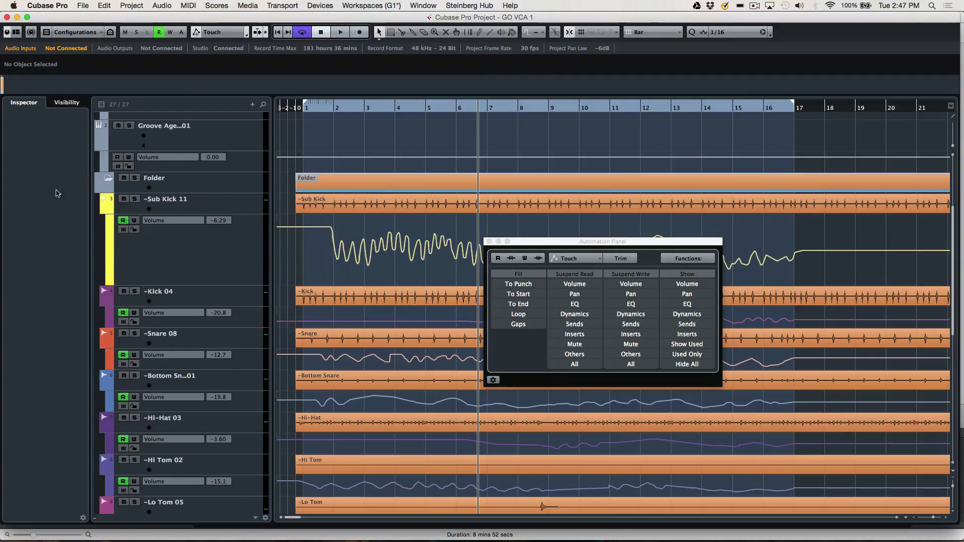
# Remove the VCA fader from link group Link 1 in the MixConsole, keeping the combined automation
pyautogui.press('F3')
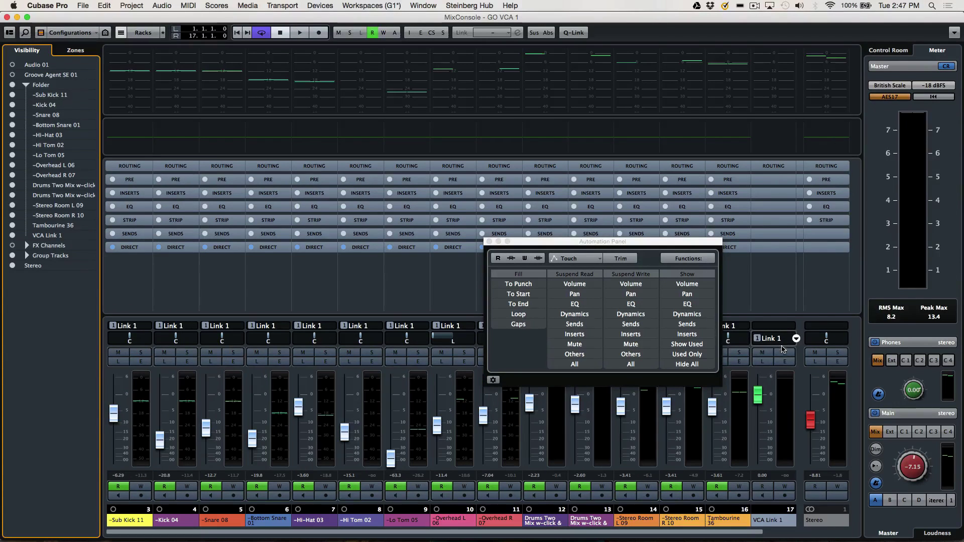
pyautogui.click(796, 339)
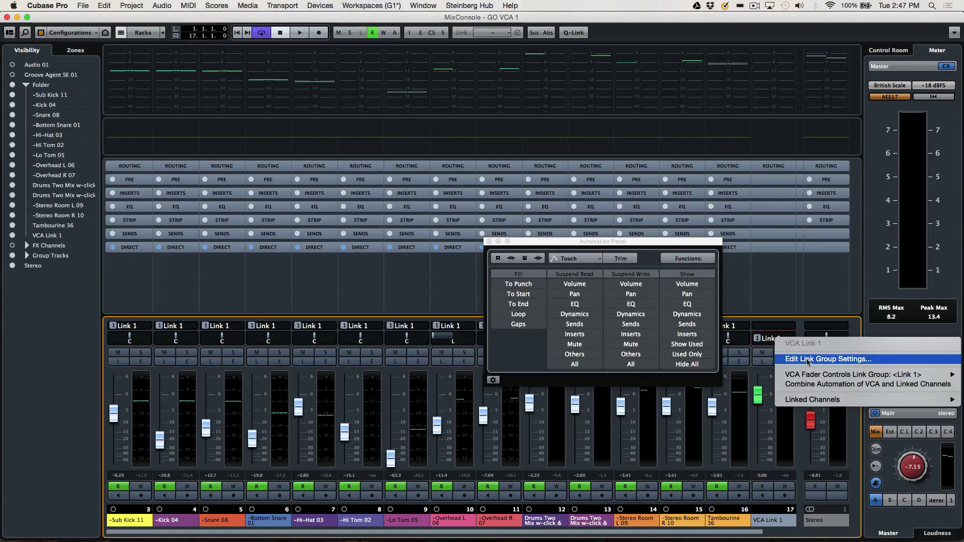
pyautogui.click(806, 360)
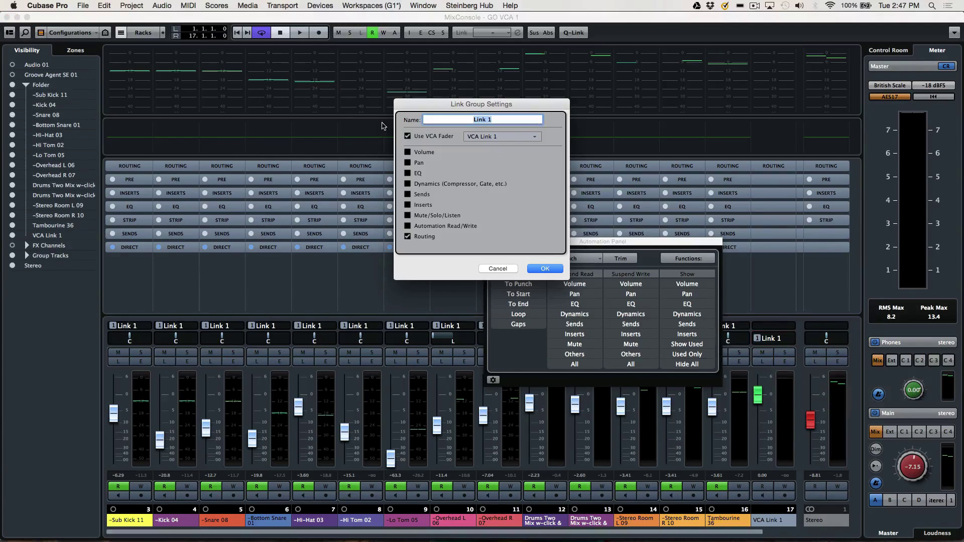
pyautogui.click(408, 137)
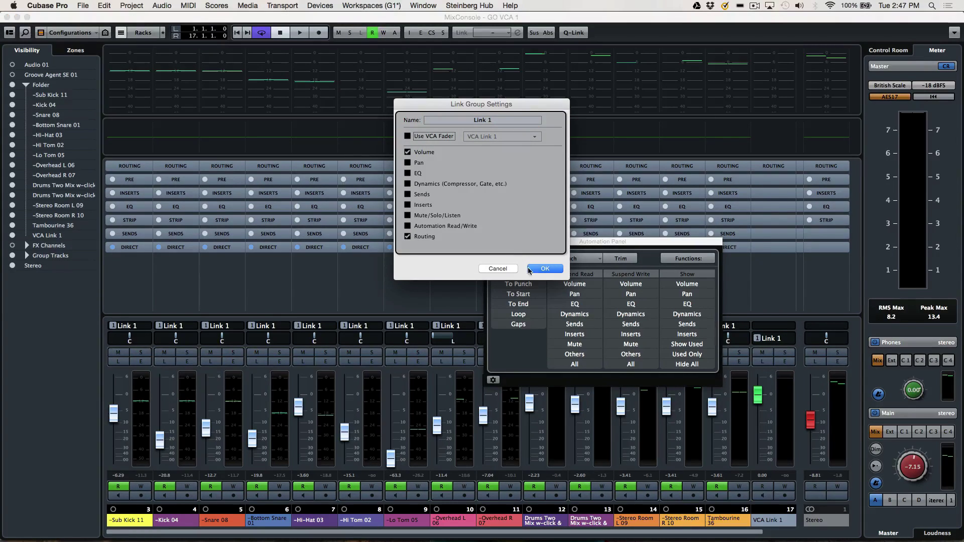
pyautogui.click(544, 269)
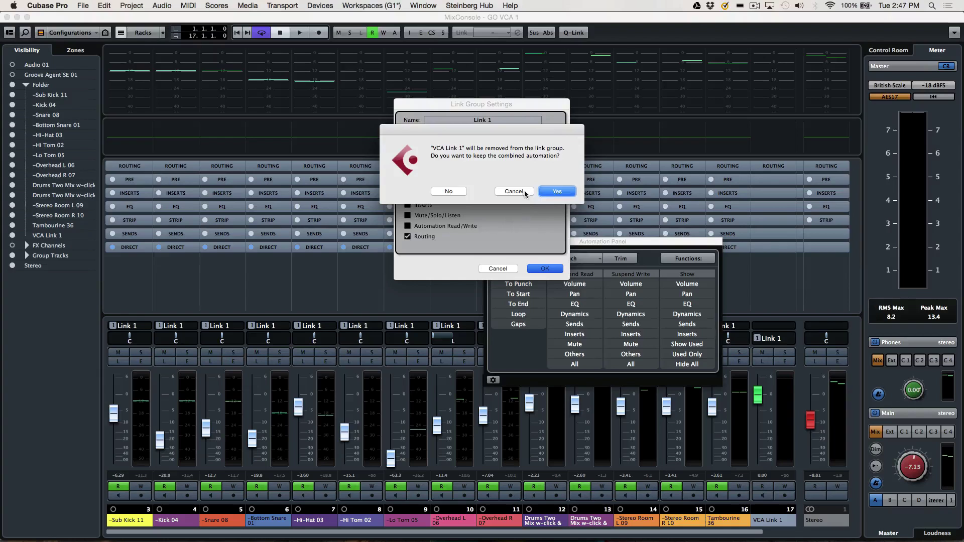
pyautogui.click(558, 192)
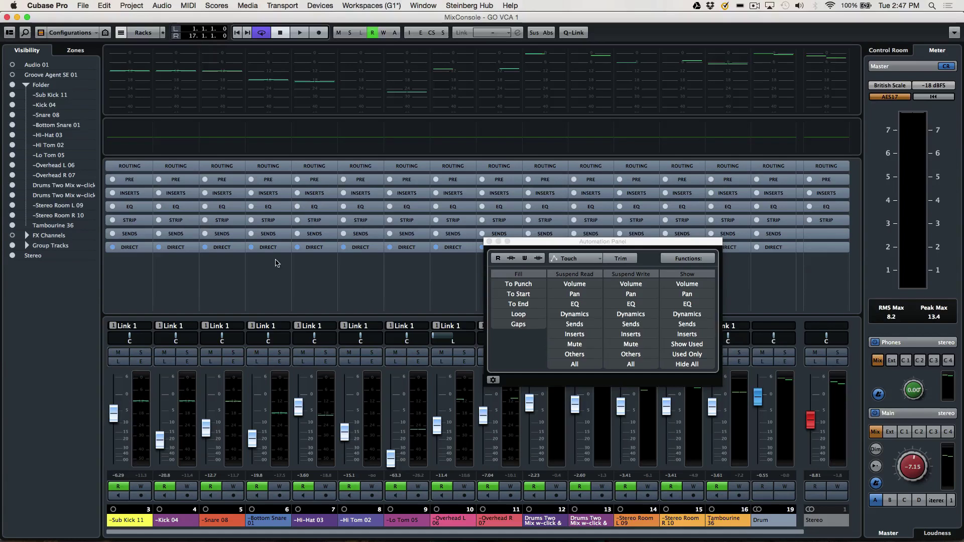
# Close the Automation Panel and unlink all channels of link group Link 1
pyautogui.click(489, 241)
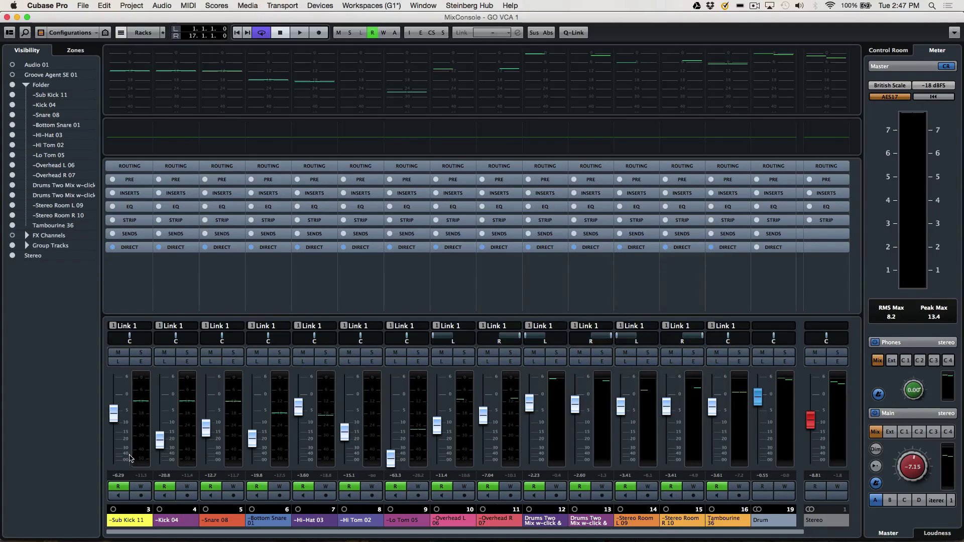
pyautogui.click(145, 407)
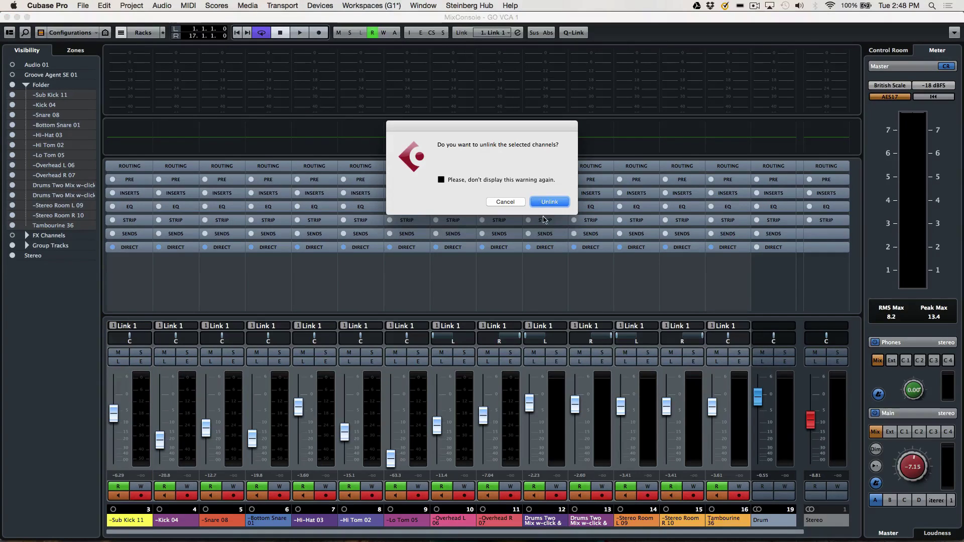
pyautogui.click(549, 202)
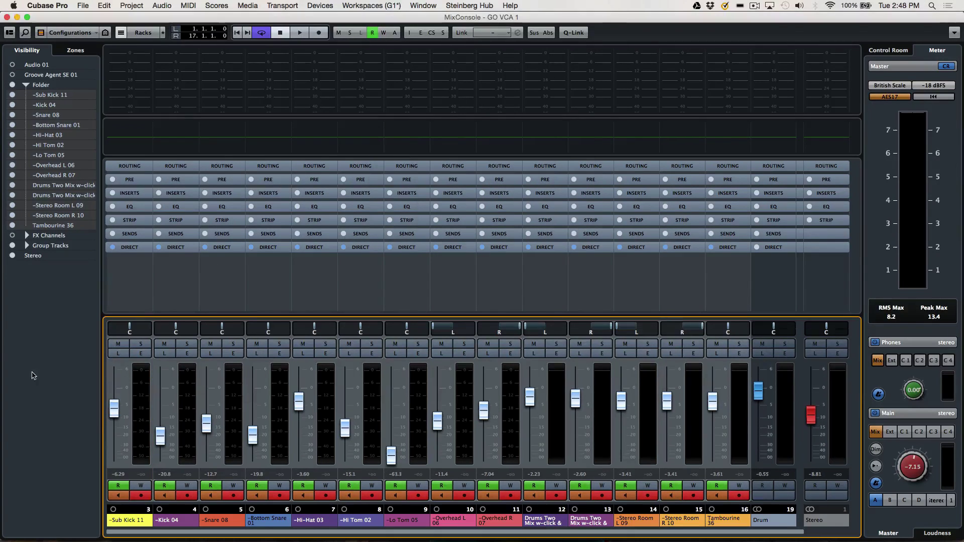
# Add a VCA fader to the Sub Kick 11 and Kick 04 channels
pyautogui.click(141, 397)
pyautogui.keyDown('shift'); pyautogui.click(189, 404); pyautogui.keyUp('shift')
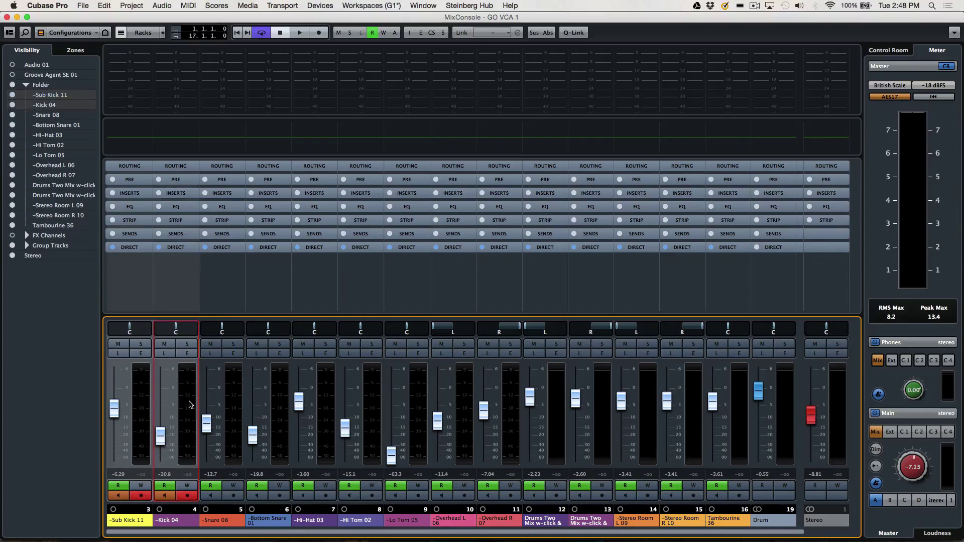
pyautogui.rightClick(189, 404)
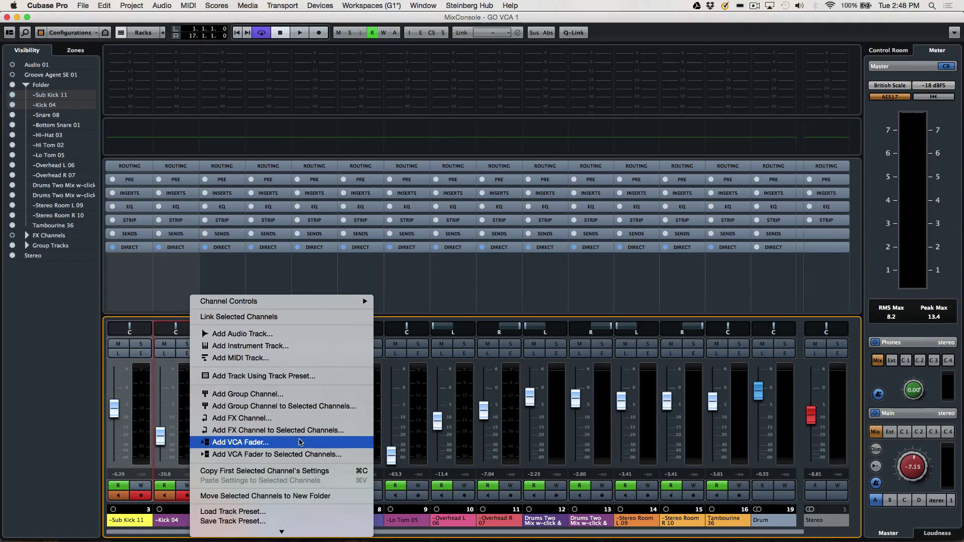
pyautogui.click(296, 454)
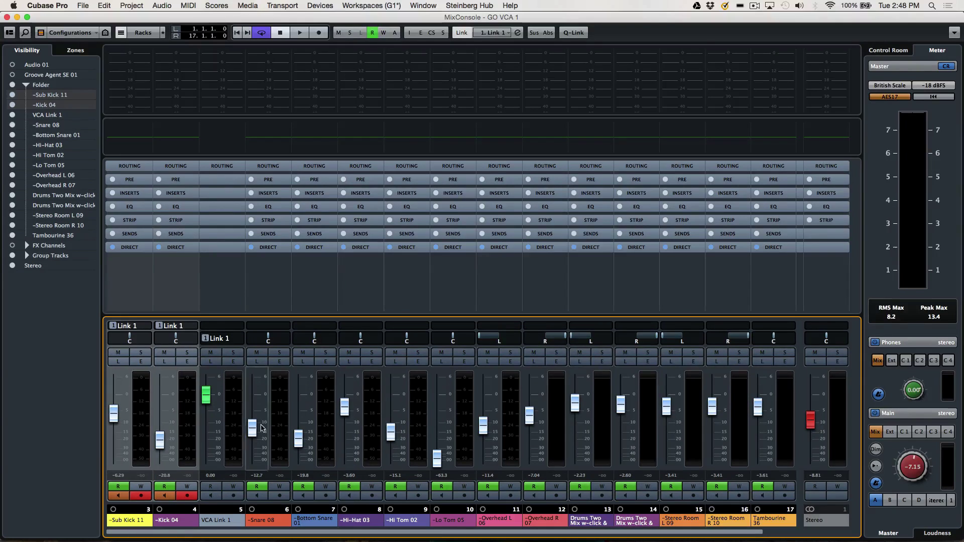
# Add a VCA fader to the Snare 08 and Bottom Snare 01 channels
pyautogui.click(262, 428)
pyautogui.keyDown('shift'); pyautogui.click(327, 428); pyautogui.keyUp('shift')
pyautogui.rightClick(329, 427)
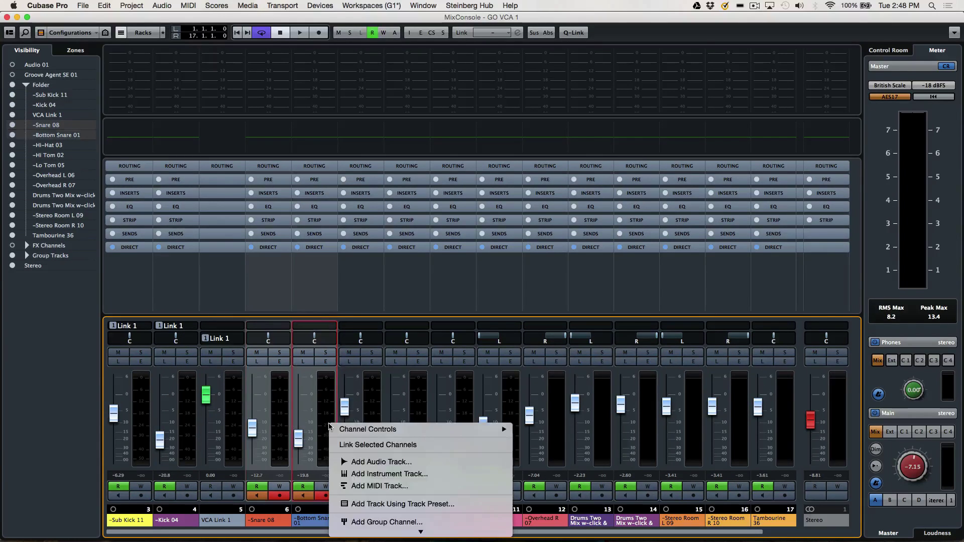
pyautogui.moveTo(423, 532)
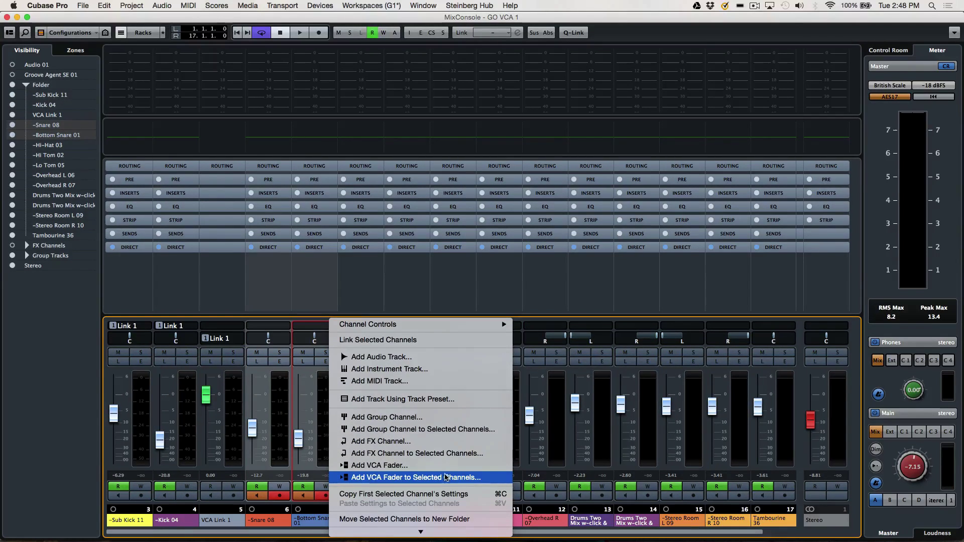
pyautogui.click(445, 477)
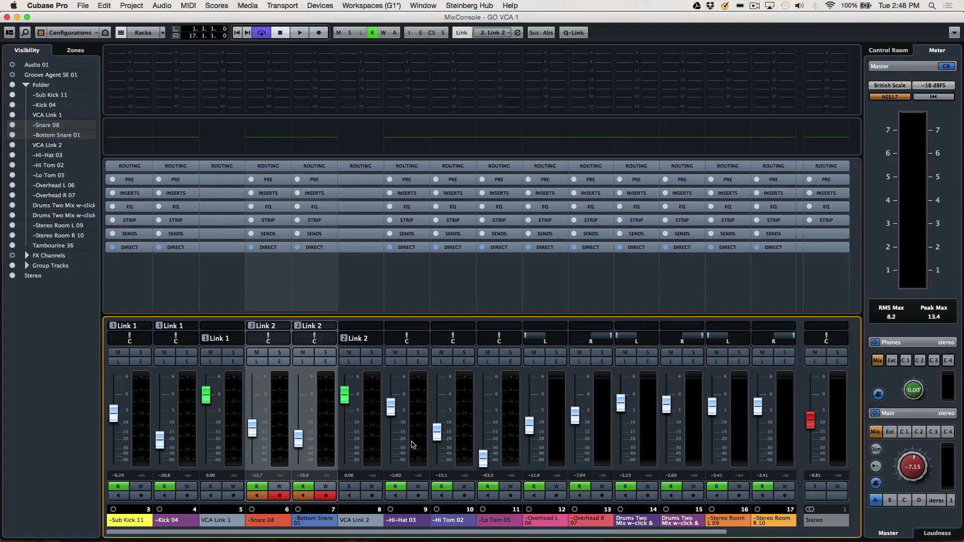
# Add a VCA fader to the Hi-Hat 03, Hi Tom 02 and Lo Tom 05 channels
pyautogui.click(411, 444)
pyautogui.keyDown('shift'); pyautogui.click(514, 447); pyautogui.keyUp('shift')
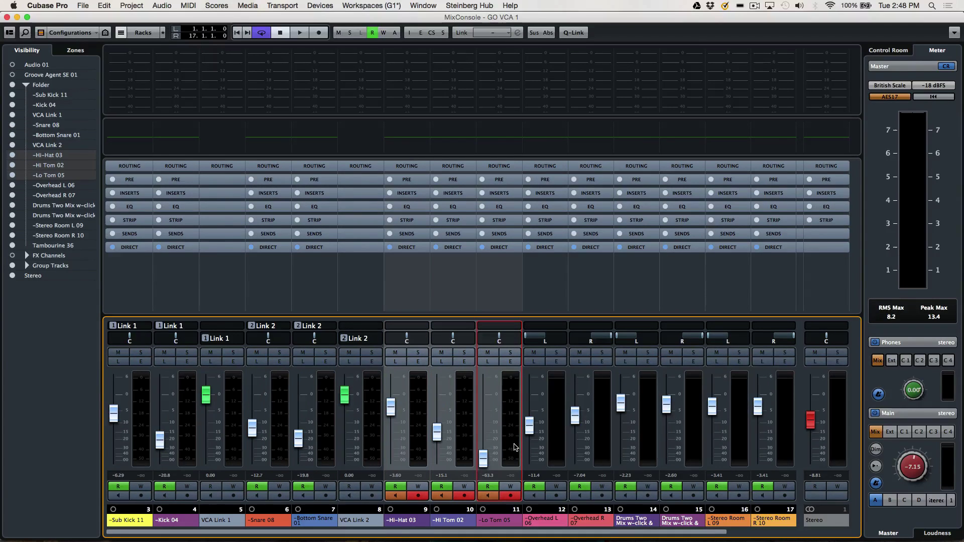
pyautogui.rightClick(515, 439)
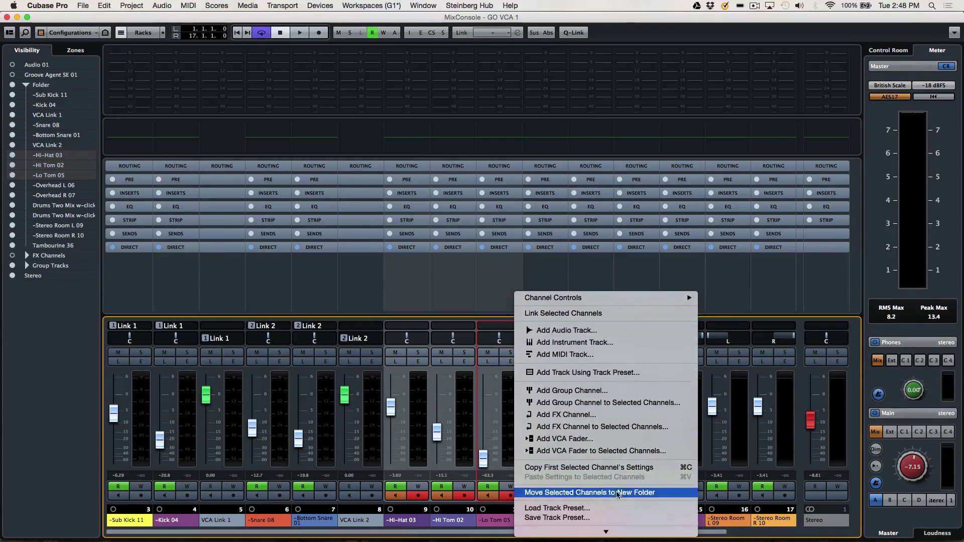
pyautogui.click(629, 449)
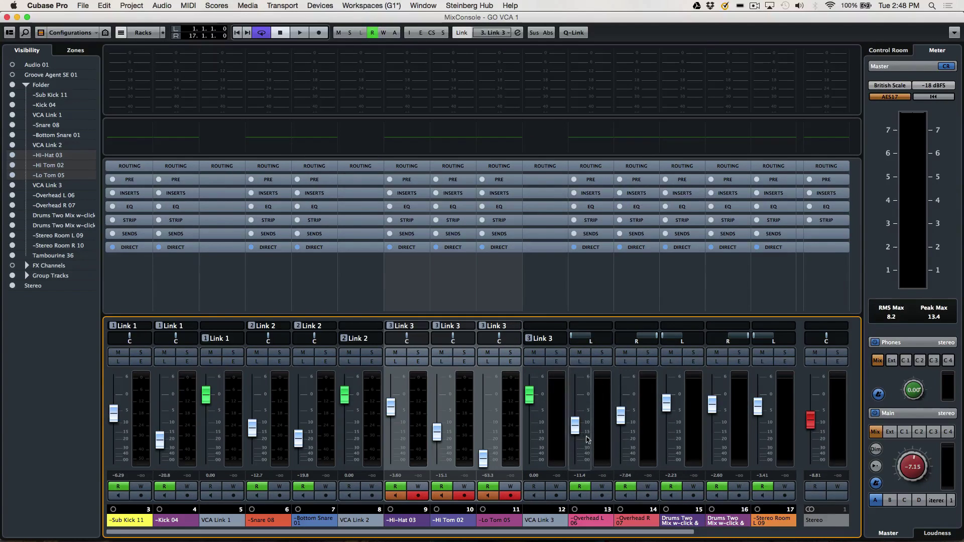
# Add a VCA fader to the channels from Overhead L 06 through Stereo Room L 09, including both Drums Two Mix channels
pyautogui.click(611, 445)
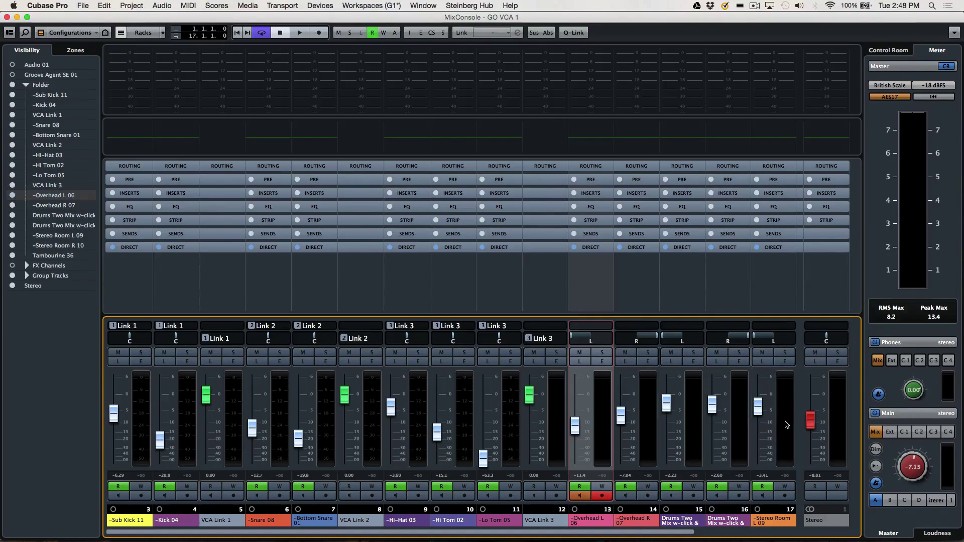
pyautogui.keyDown('shift'); pyautogui.click(786, 424); pyautogui.keyUp('shift')
pyautogui.rightClick(786, 425)
pyautogui.click(722, 394)
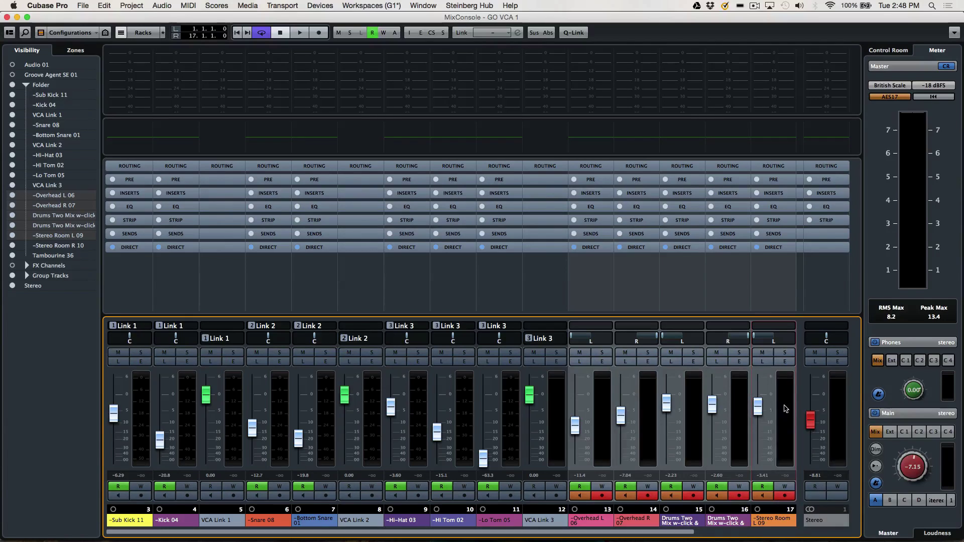
pyautogui.rightClick(786, 409)
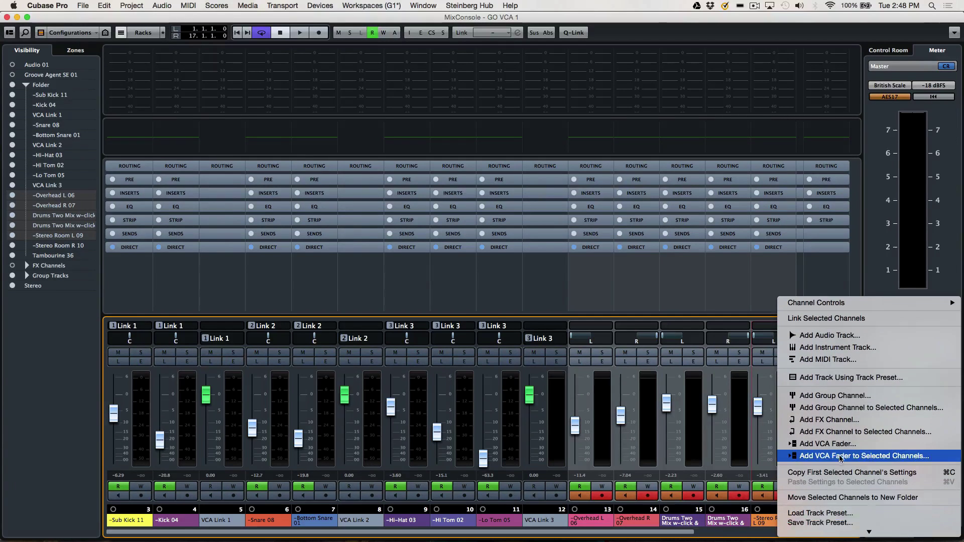
pyautogui.click(840, 457)
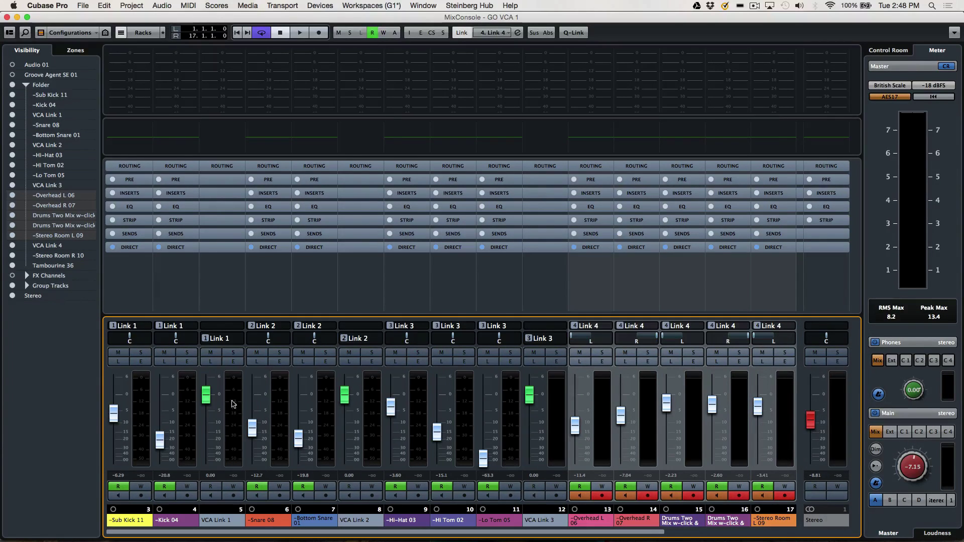
# Add a master VCA fader controlling the four VCA faders VCA Link 1 to VCA Link 4
pyautogui.click(233, 403)
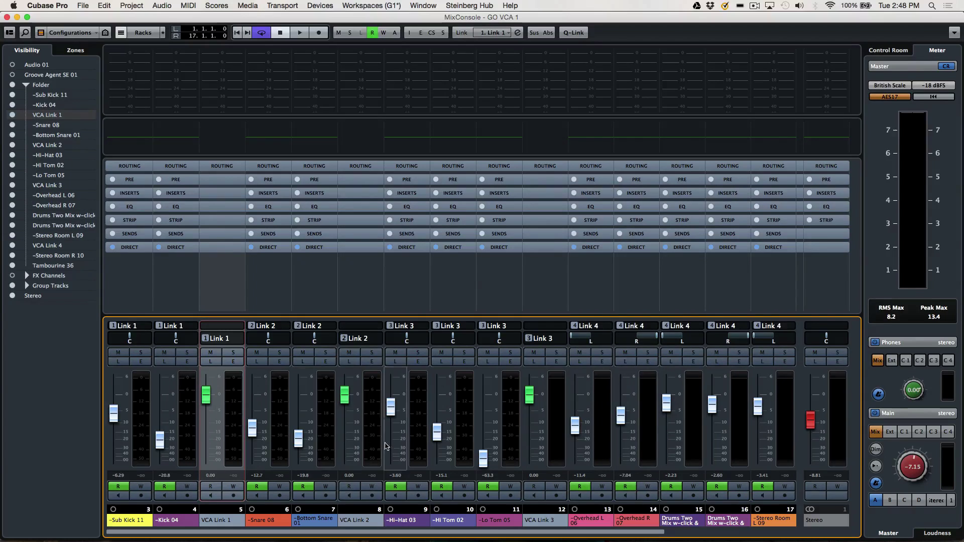
pyautogui.click(373, 442)
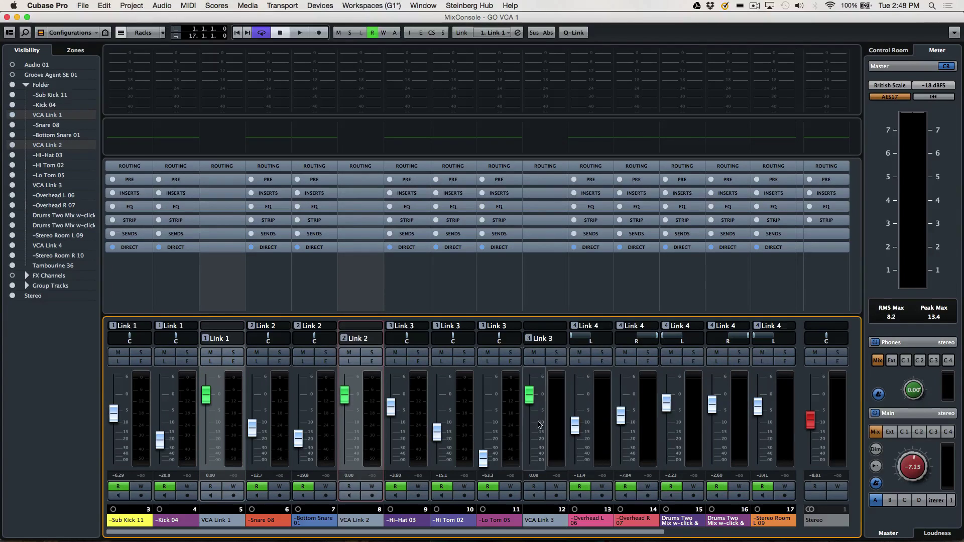
pyautogui.click(553, 423)
pyautogui.press('g')
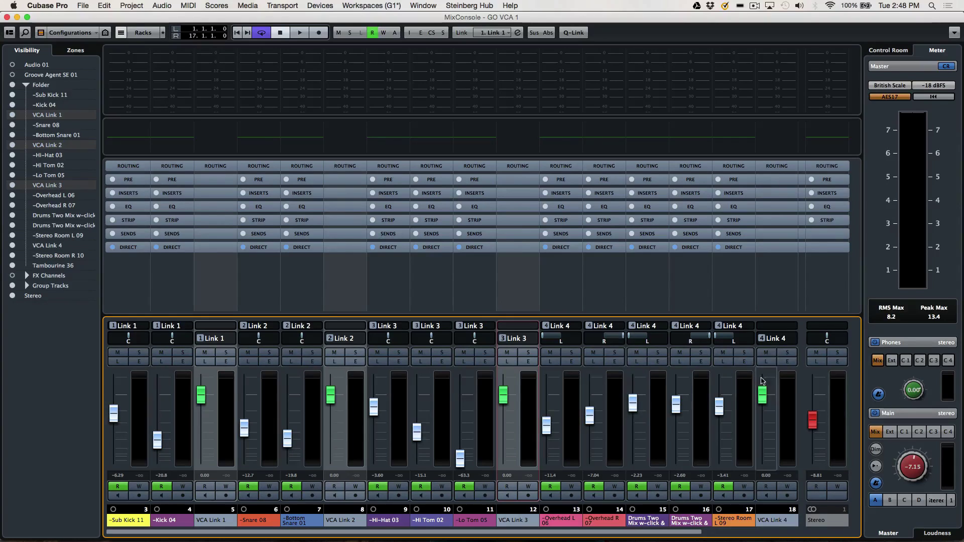
pyautogui.click(786, 407)
pyautogui.rightClick(786, 407)
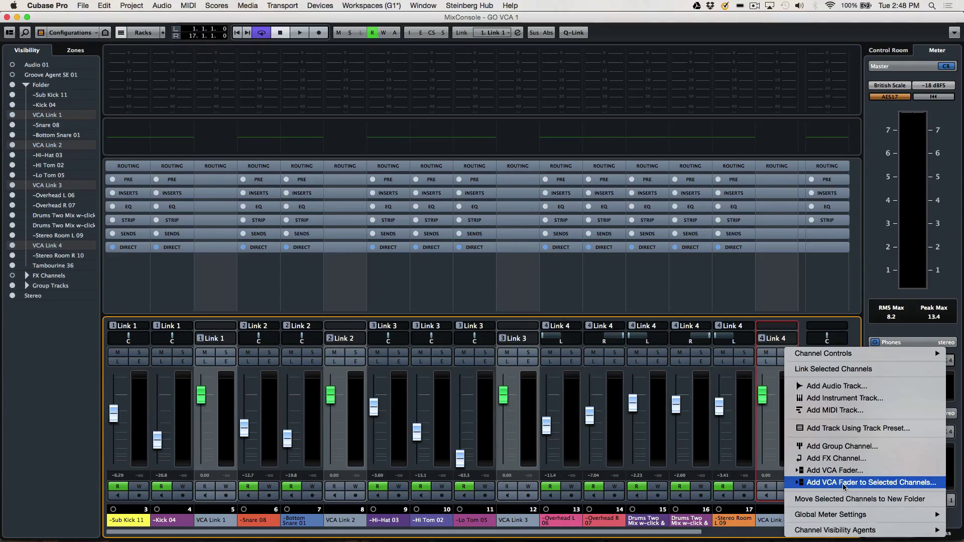
pyautogui.click(844, 482)
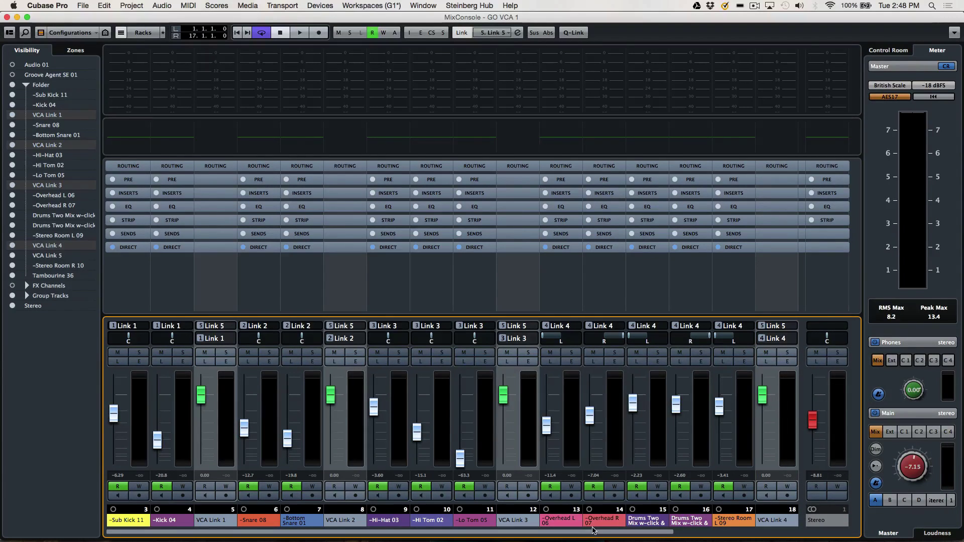
# Start playback and lower the master fader VCA Link 5, and also adjust the VCA Link 3 fader
pyautogui.moveTo(598, 535); pyautogui.dragTo(662, 532)
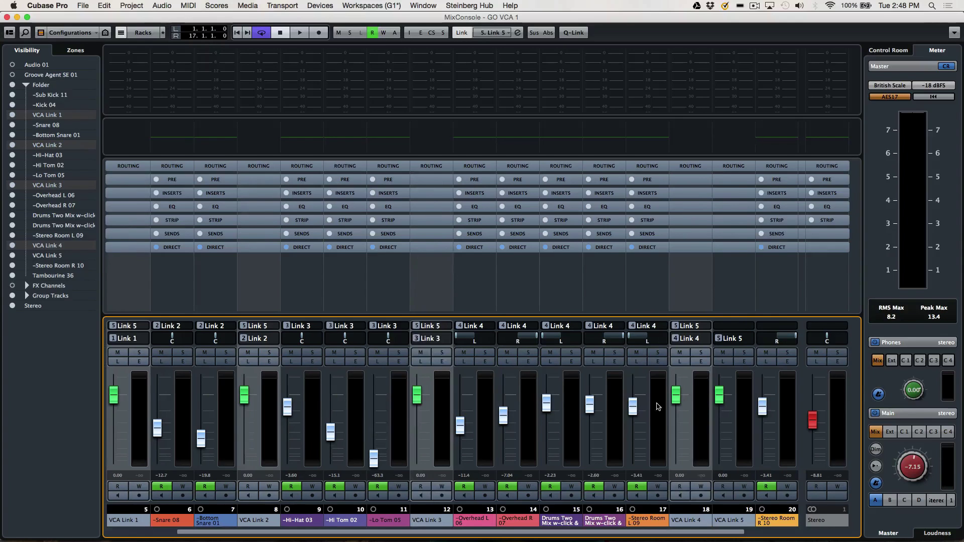
pyautogui.press('space')
pyautogui.moveTo(719, 396); pyautogui.dragTo(719, 418)
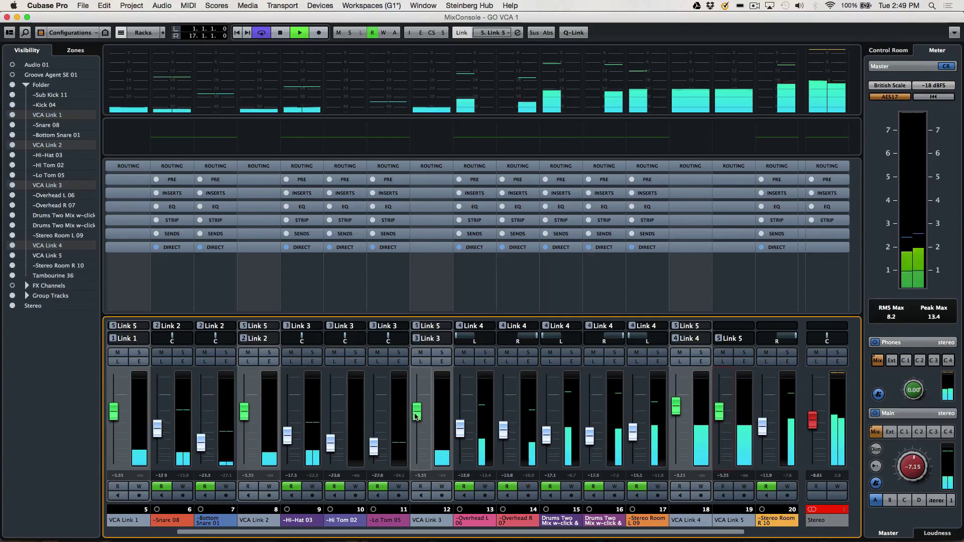
pyautogui.moveTo(422, 415)
pyautogui.mouseDown()
pyautogui.moveTo(435, 403)
pyautogui.moveTo(435, 417)
pyautogui.mouseUp()
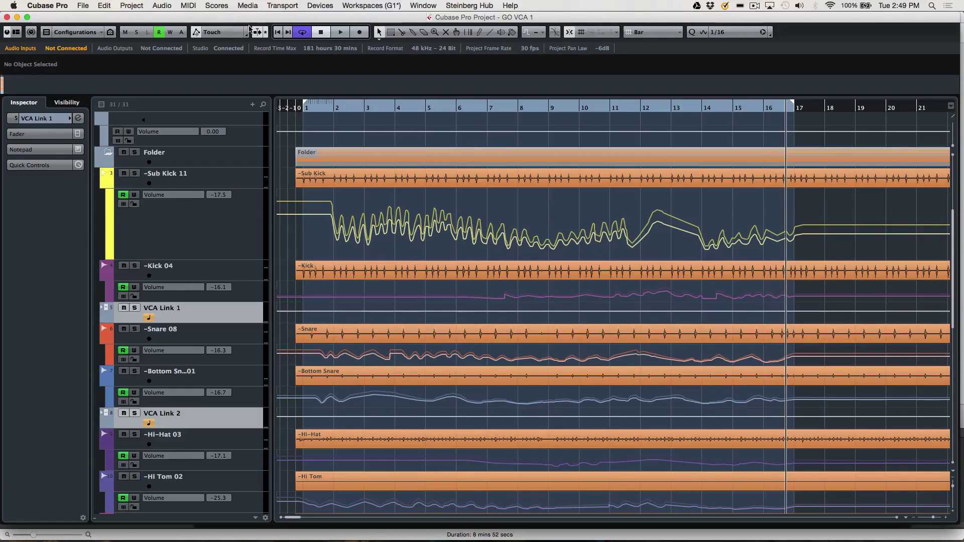
# Hide all automation lanes in the project window and unfold the Folder track, making the Audio 01 track taller
pyautogui.click(248, 32)
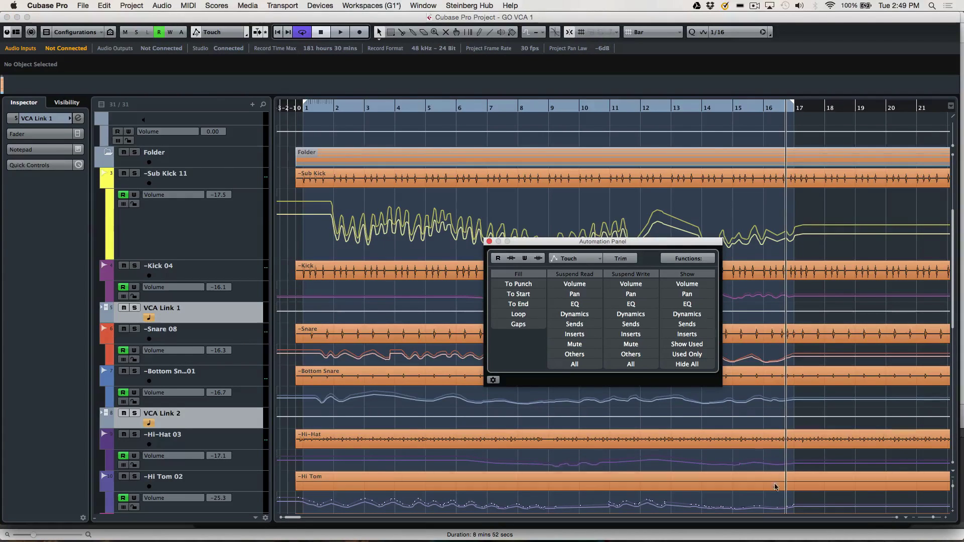
pyautogui.click(687, 364)
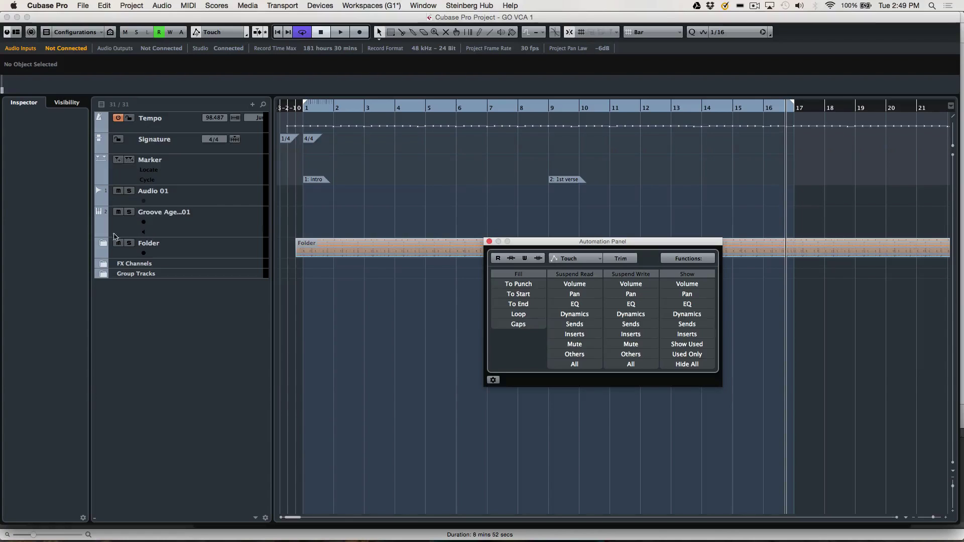
pyautogui.click(102, 245)
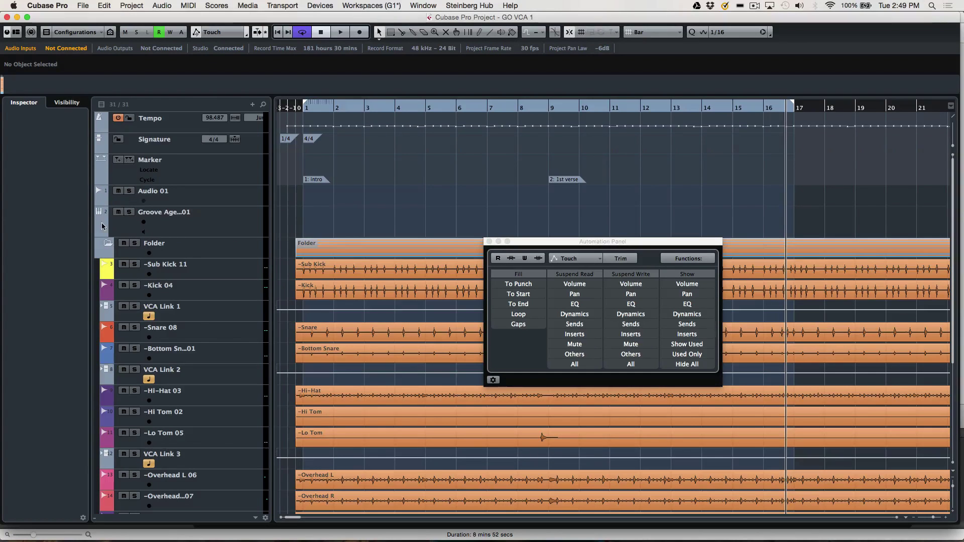
pyautogui.moveTo(115, 205); pyautogui.dragTo(117, 233)
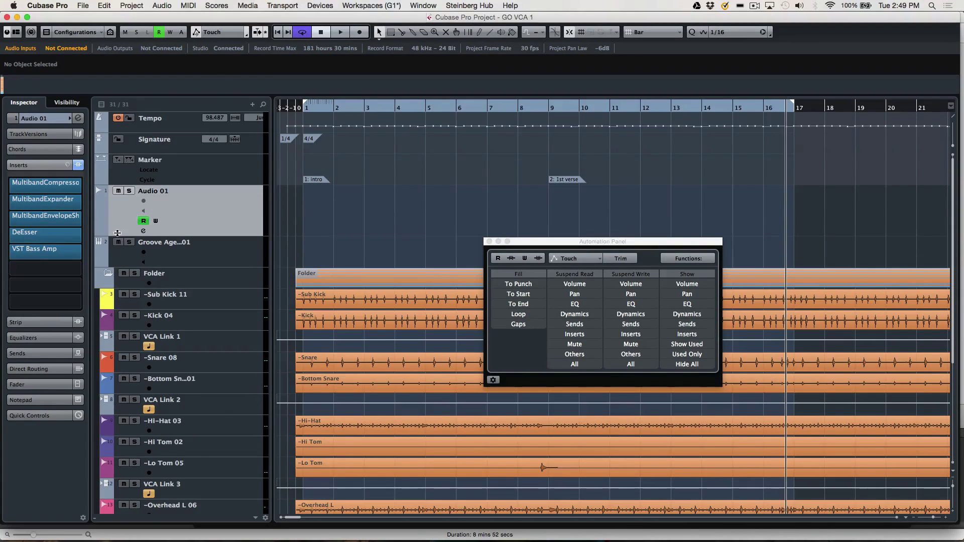
# Switch the Use Virgin Territory option off and back on in the automation settings
pyautogui.click(496, 381)
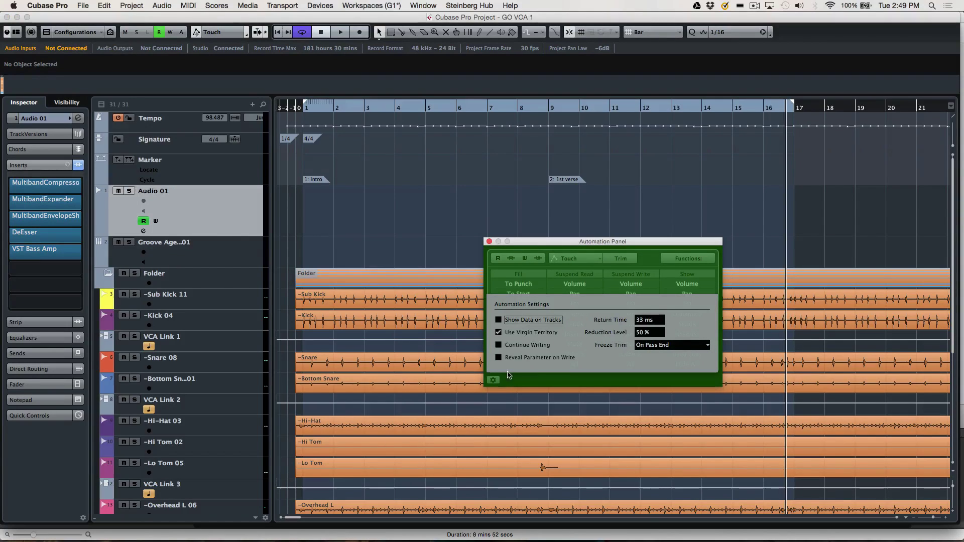
pyautogui.click(499, 334)
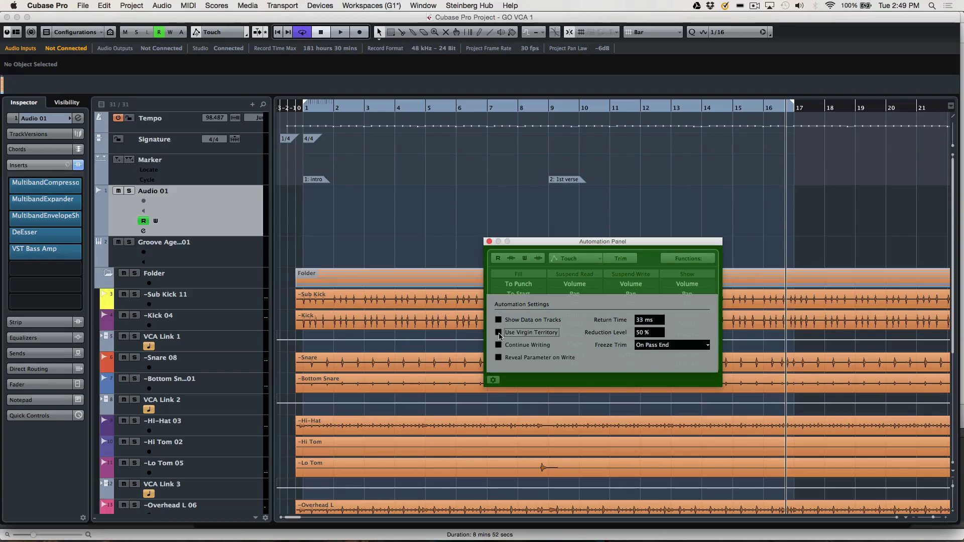
pyautogui.click(498, 333)
# Draw three separate volume automation segments on Audio 01 at about bars 2–4, 5–6 and 7–9, and close the Automation Panel
pyautogui.rightClick(392, 235)
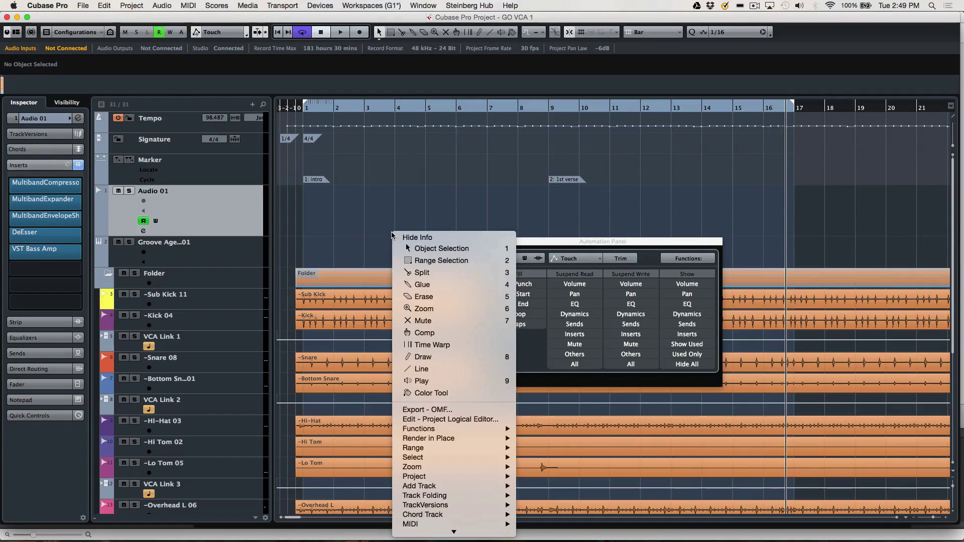
pyautogui.click(438, 364)
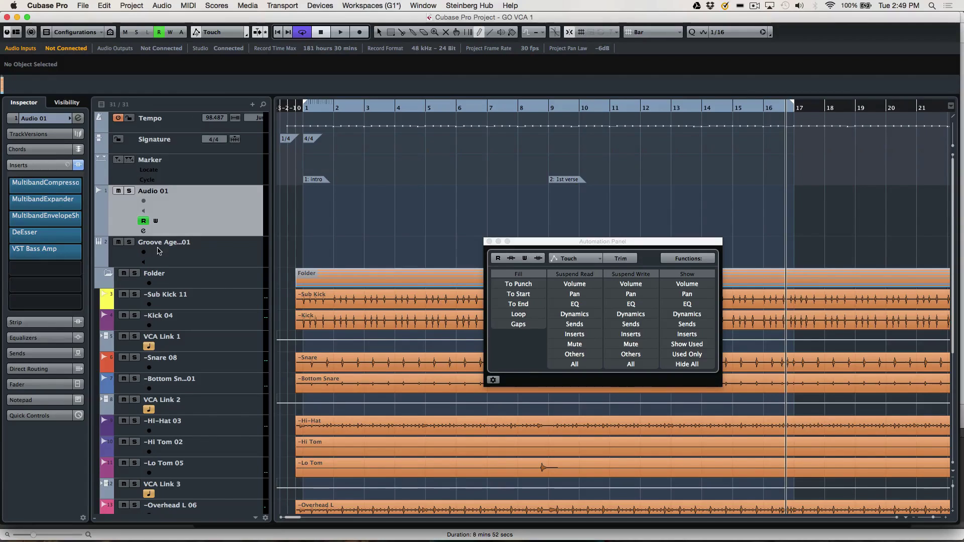
pyautogui.click(96, 231)
pyautogui.moveTo(345, 272); pyautogui.dragTo(457, 269)
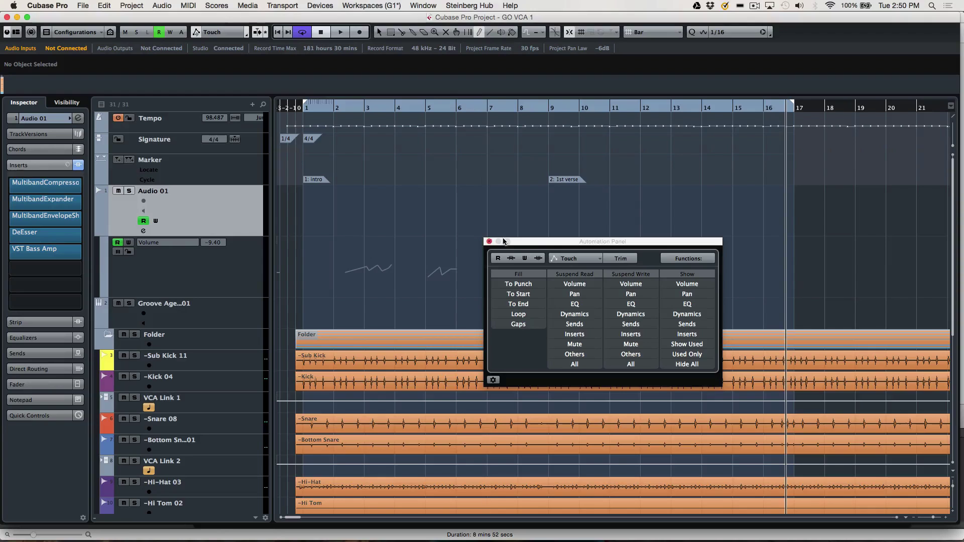
pyautogui.moveTo(504, 241); pyautogui.dragTo(602, 247)
pyautogui.moveTo(496, 277); pyautogui.dragTo(558, 272)
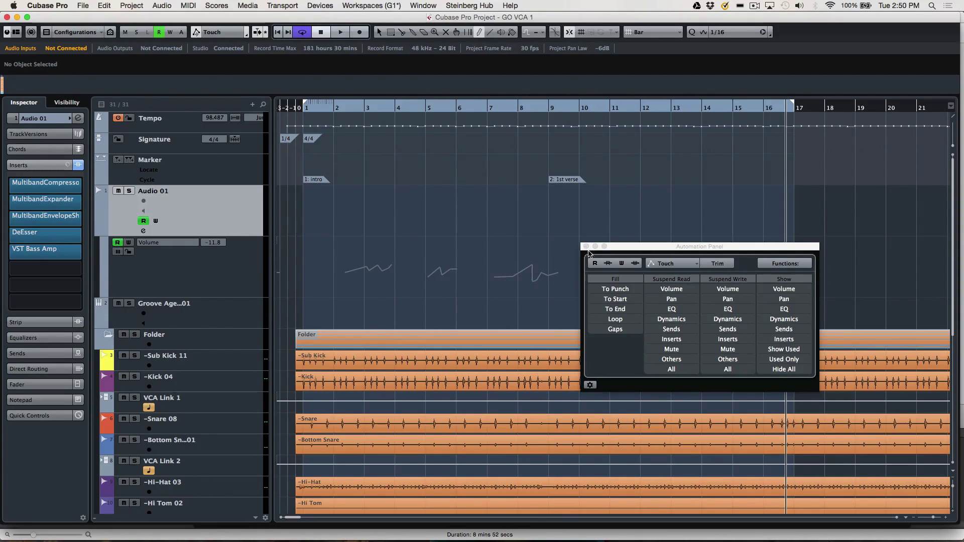
pyautogui.click(586, 247)
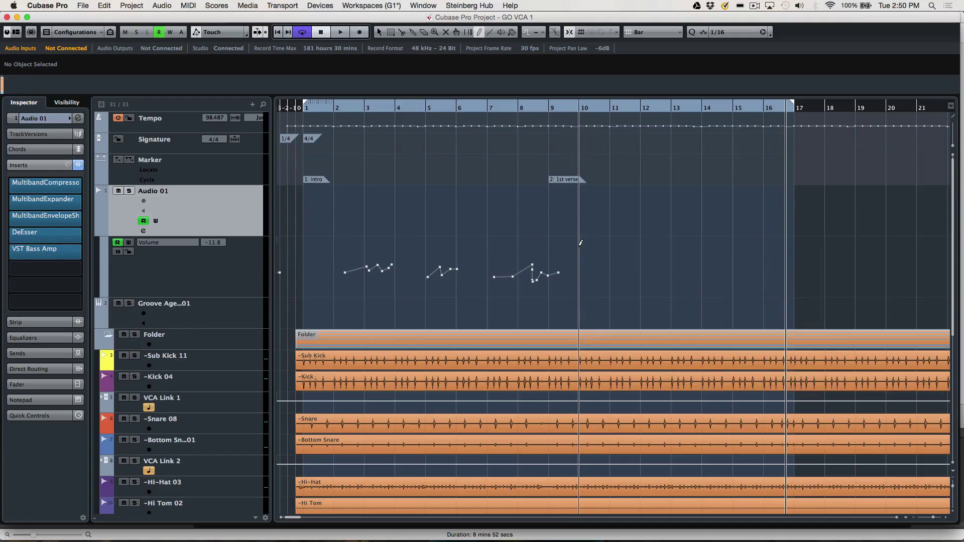
# Open the MixConsole and, with Q-Link enabled, route the output of all selected drum channels to Stereo
pyautogui.press('F3')
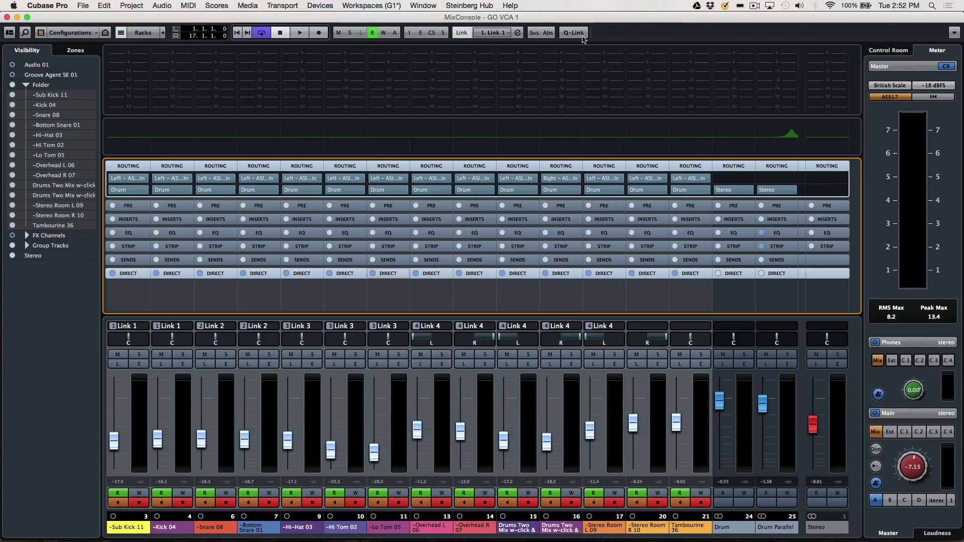
pyautogui.click(148, 191)
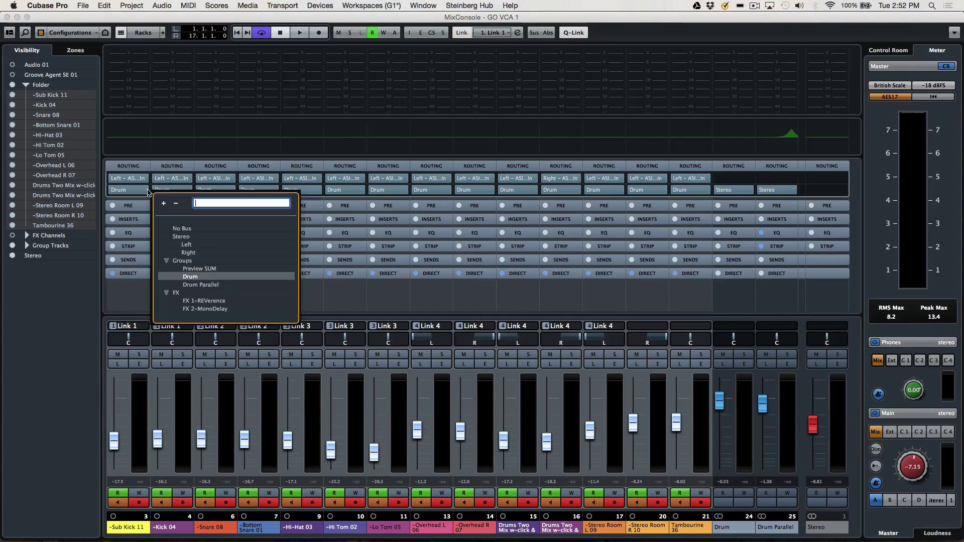
pyautogui.click(181, 237)
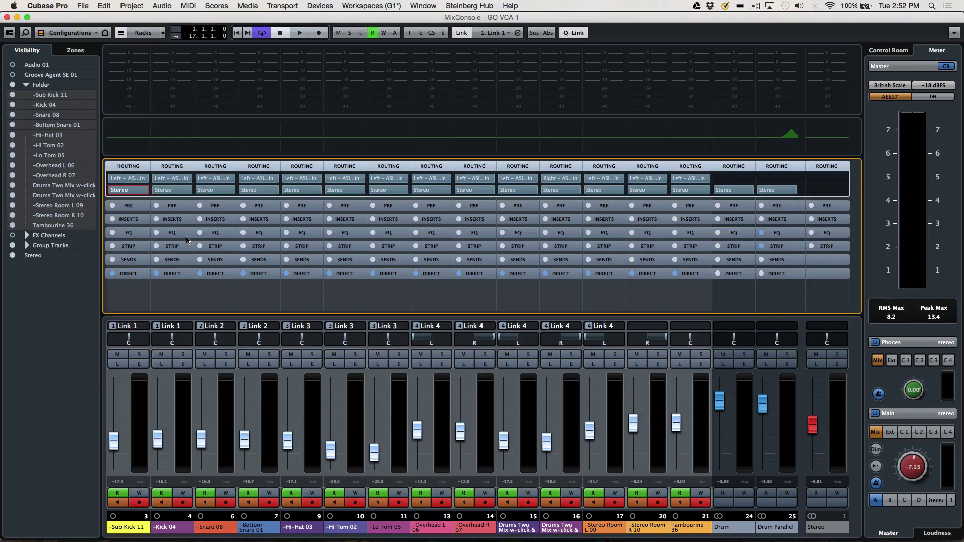
# Show the Direct Routing rack and assign Drum as the first and Drum Parallel as the second destination for the linked drum channels
pyautogui.click(127, 273)
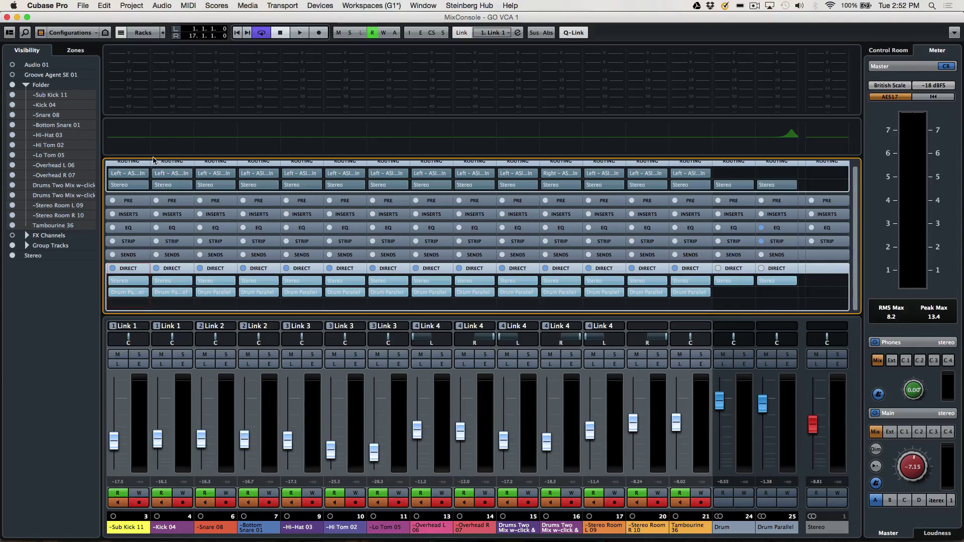
pyautogui.click(147, 283)
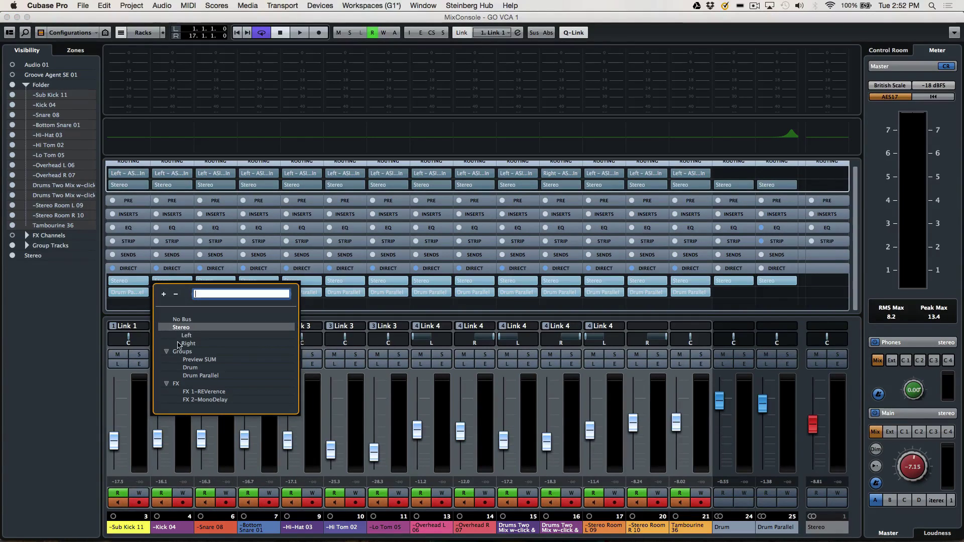
pyautogui.click(190, 367)
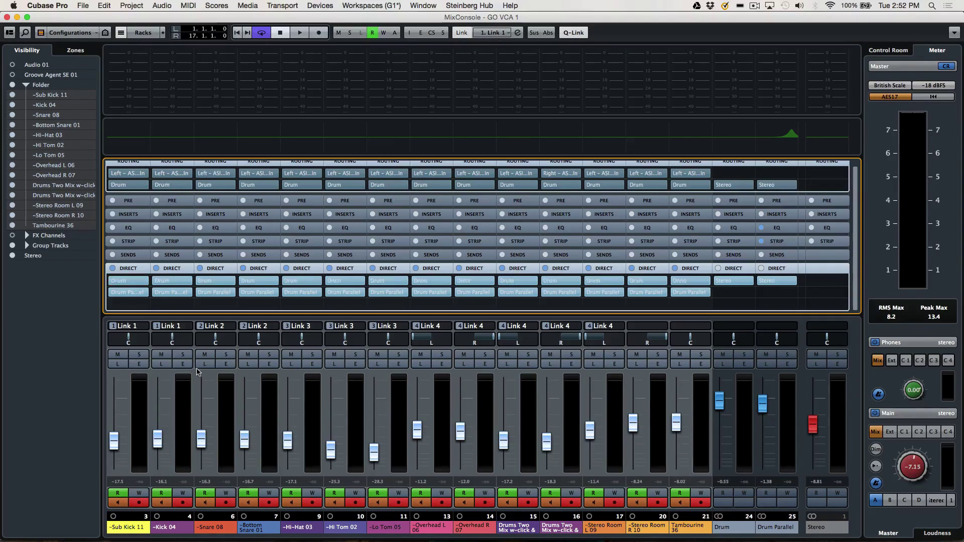
pyautogui.click(150, 293)
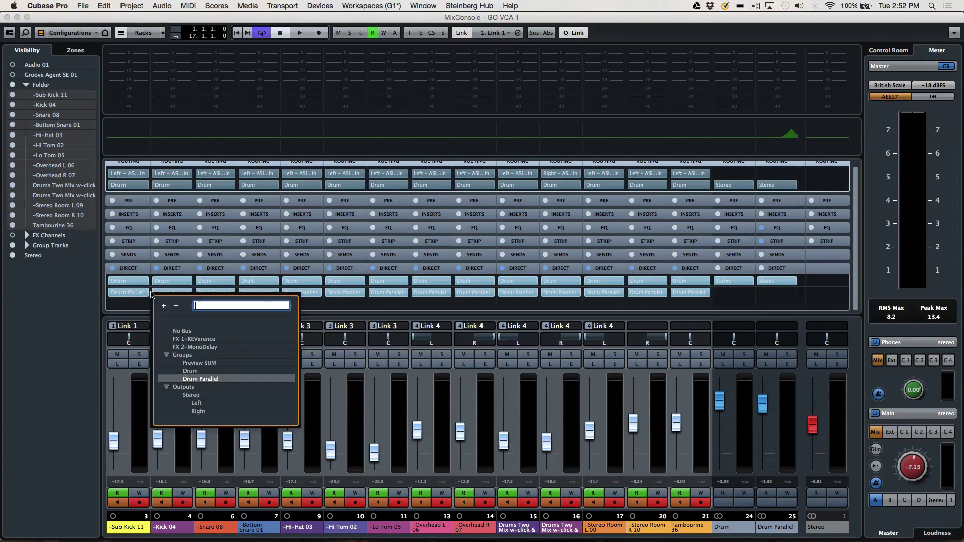
pyautogui.click(210, 380)
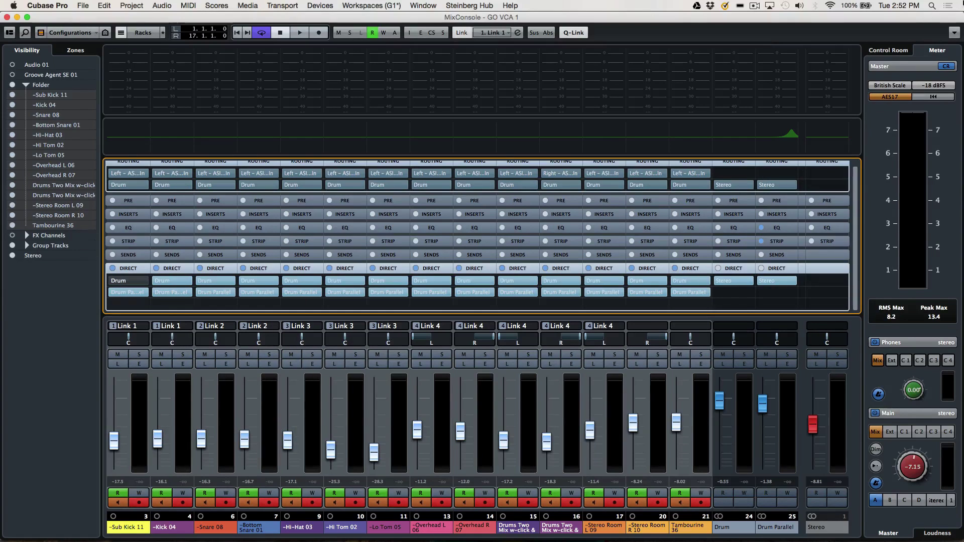
pyautogui.click(954, 33)
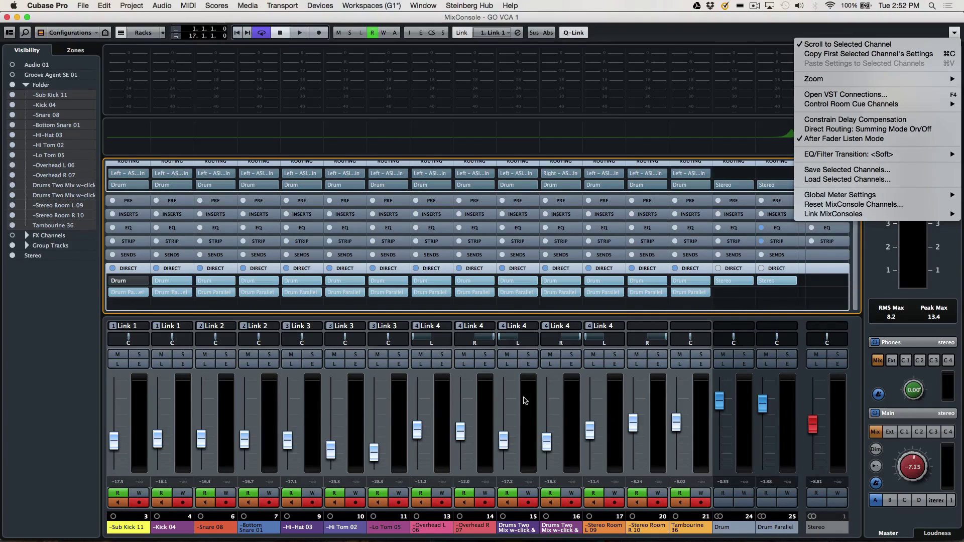
pyautogui.click(483, 398)
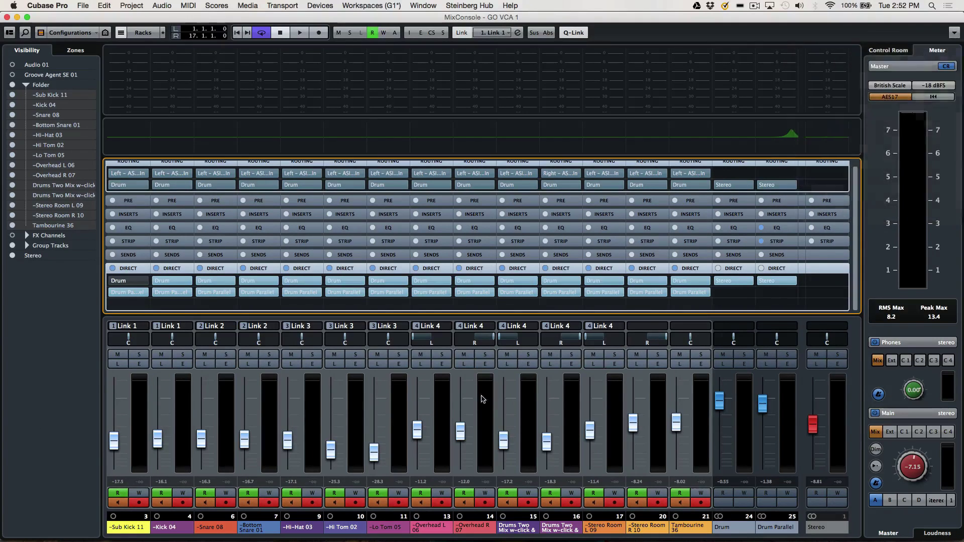
# During playback, pull the Drum and Drum Parallel faders fully down, raise them back to about -0.59 and -0.97, and stop playback
pyautogui.click(298, 33)
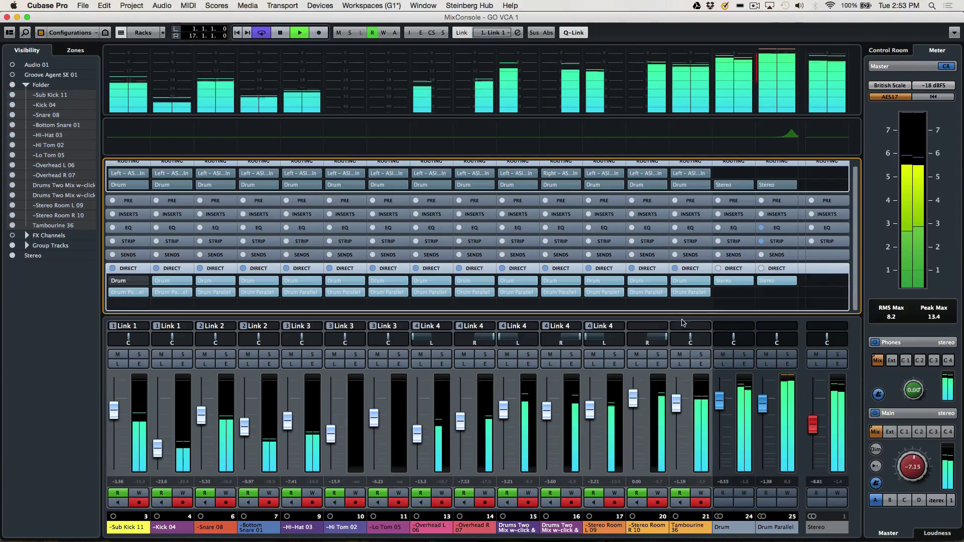
pyautogui.moveTo(719, 401); pyautogui.dragTo(720, 477)
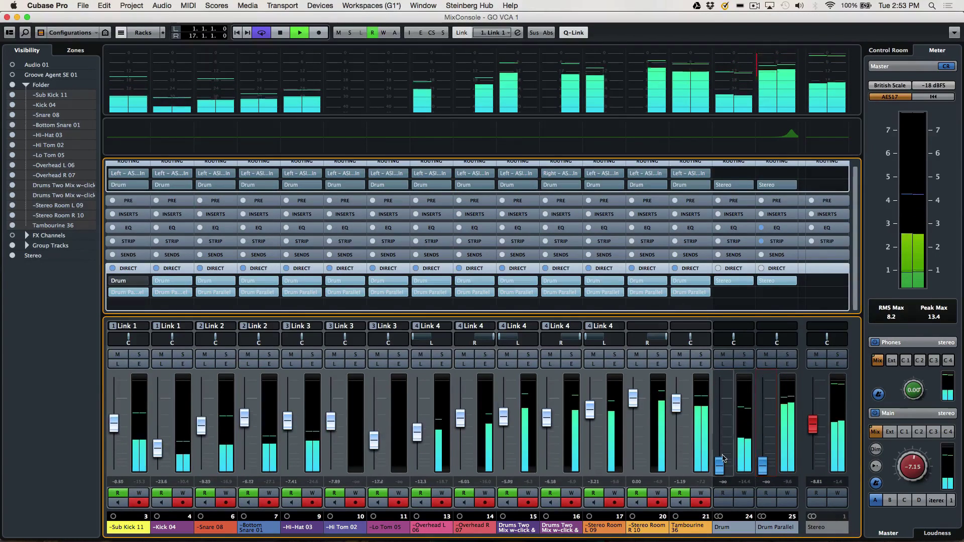
pyautogui.moveTo(723, 461); pyautogui.dragTo(734, 400)
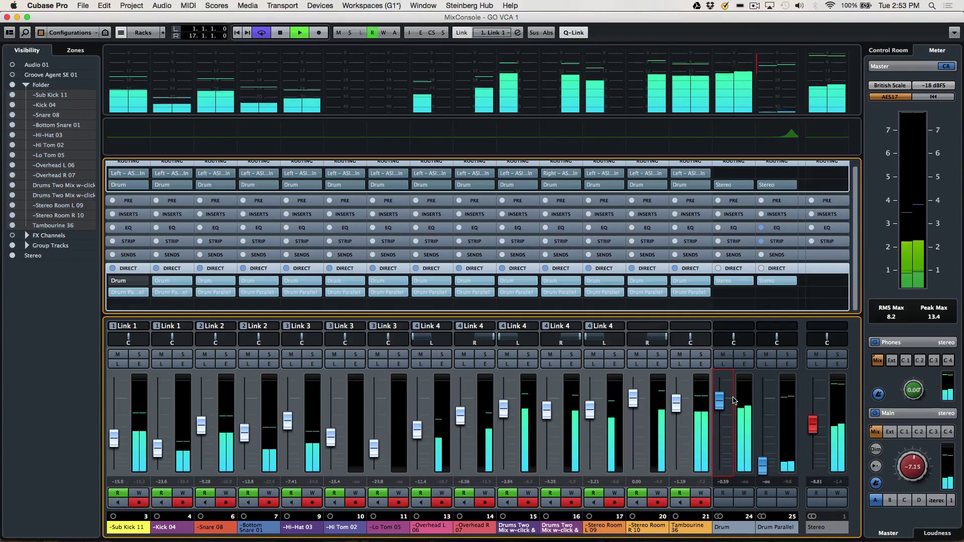
pyautogui.moveTo(764, 471); pyautogui.dragTo(778, 409)
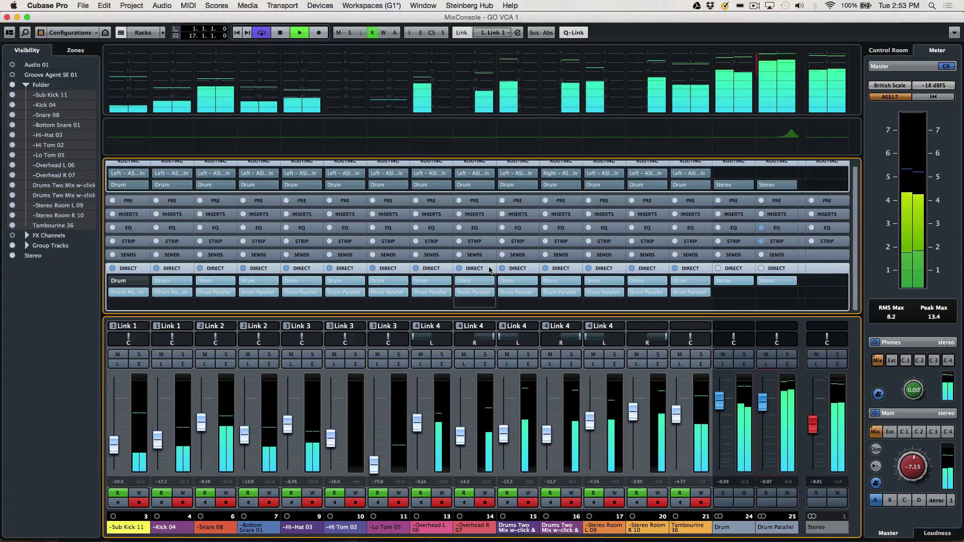
pyautogui.press('space')
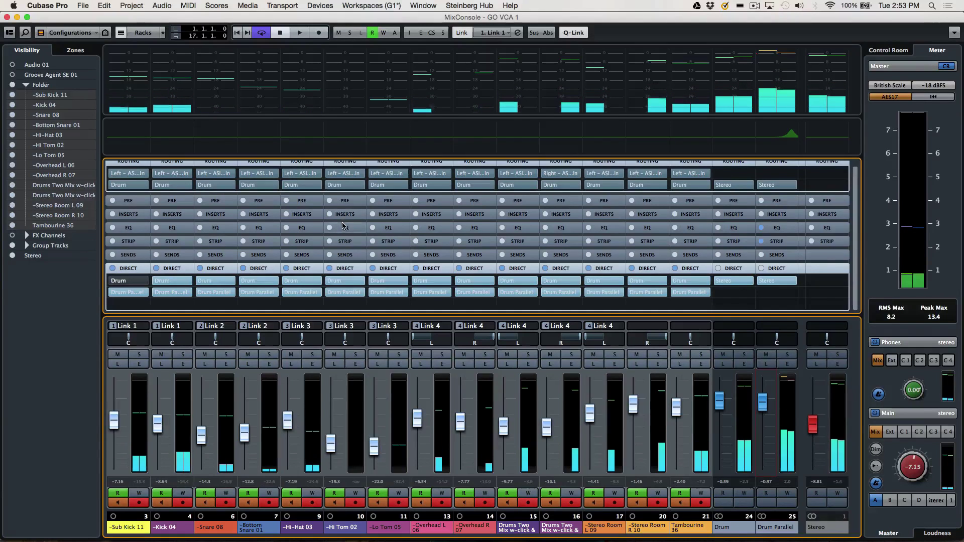
# Show the channel Strip rack and load the Noise Gate on all linked drum channels
pyautogui.scroll(1, 372, 223)
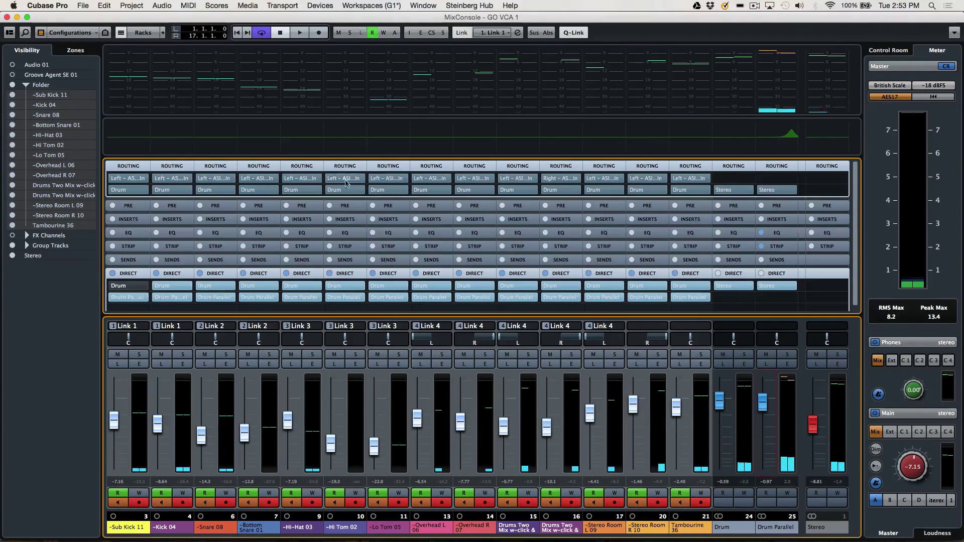
pyautogui.click(346, 246)
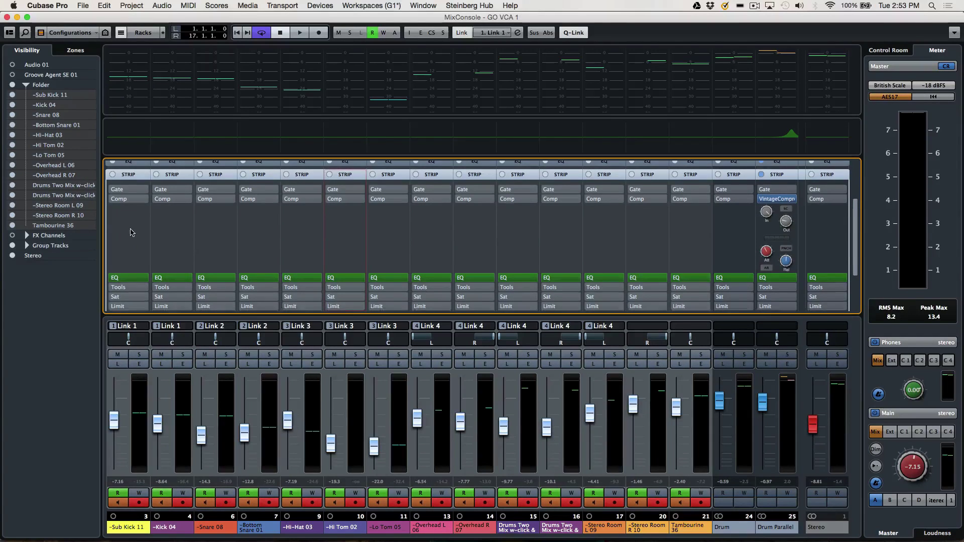
pyautogui.scroll(10, 136, 221)
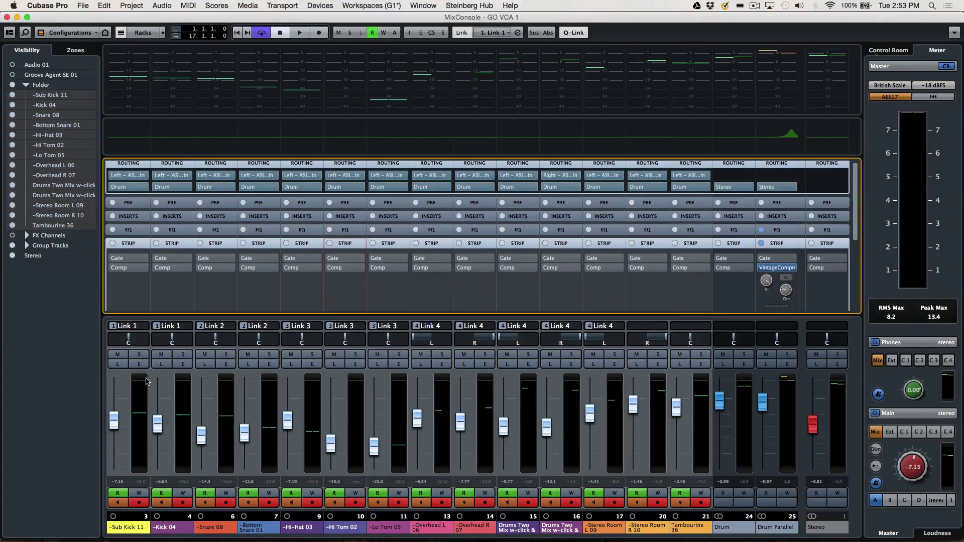
pyautogui.click(148, 258)
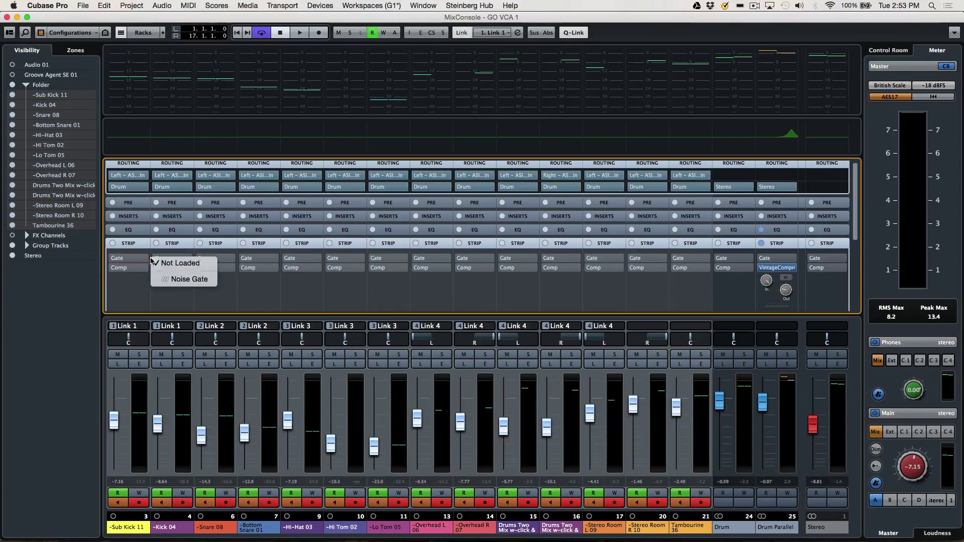
pyautogui.click(175, 278)
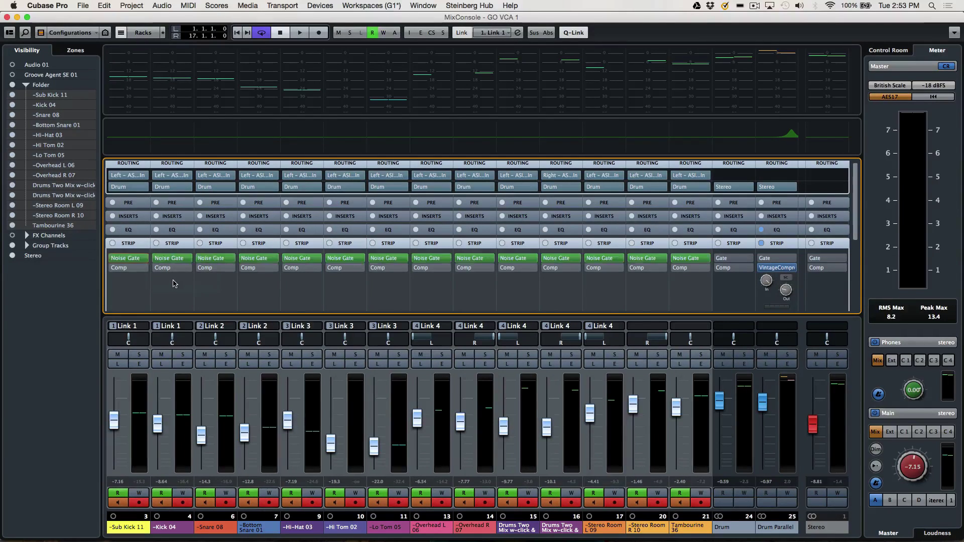
# Load the VintageCompressor in the strip compressor slot of all linked drum channels
pyautogui.scroll(-3, 150, 280)
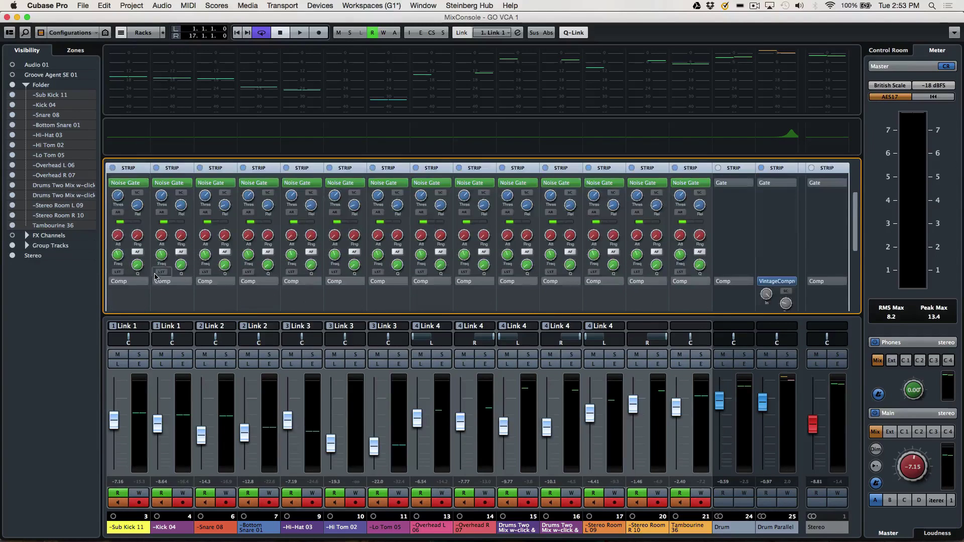
pyautogui.click(149, 282)
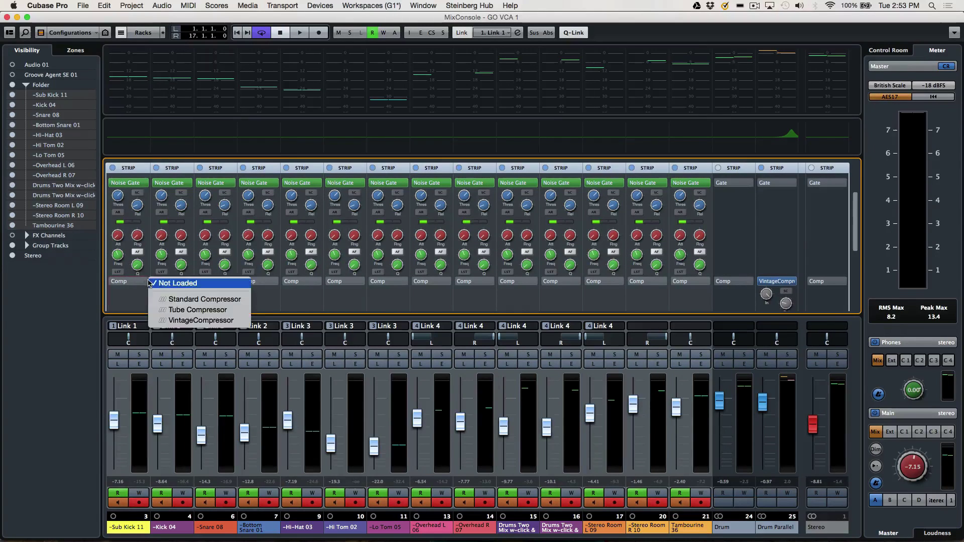
pyautogui.click(189, 322)
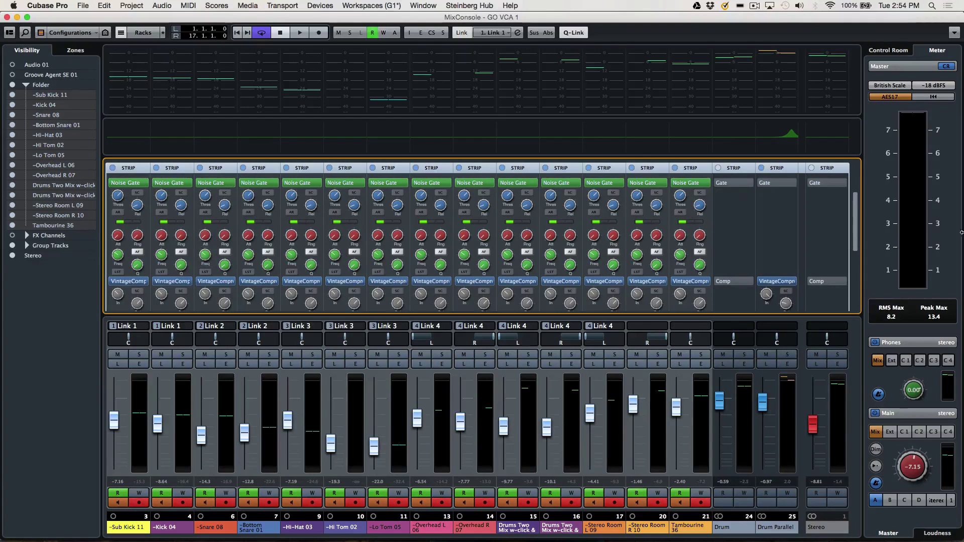
# Expand the EQ module in the channel strips to show the controls of all four bands
pyautogui.scroll(-5, 860, 243)
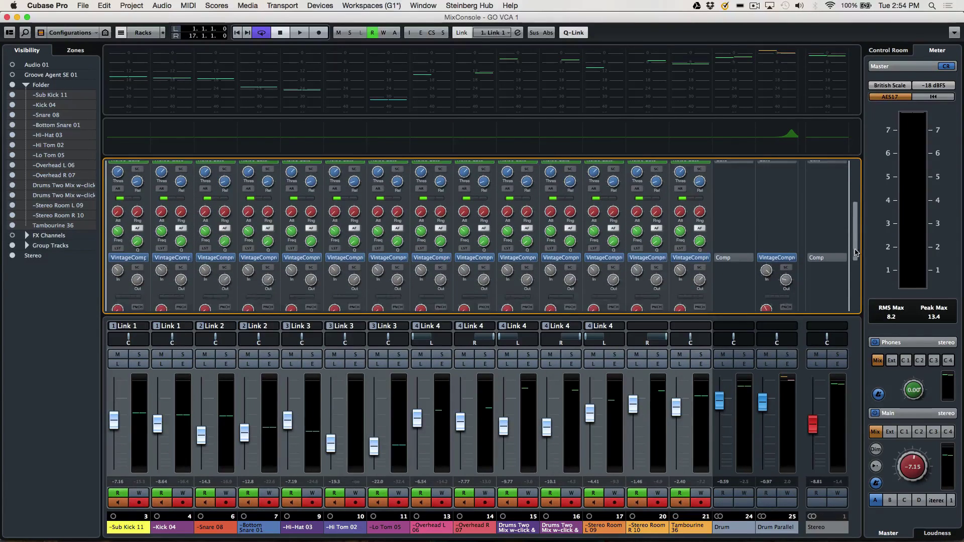
pyautogui.moveTo(851, 259); pyautogui.dragTo(848, 265)
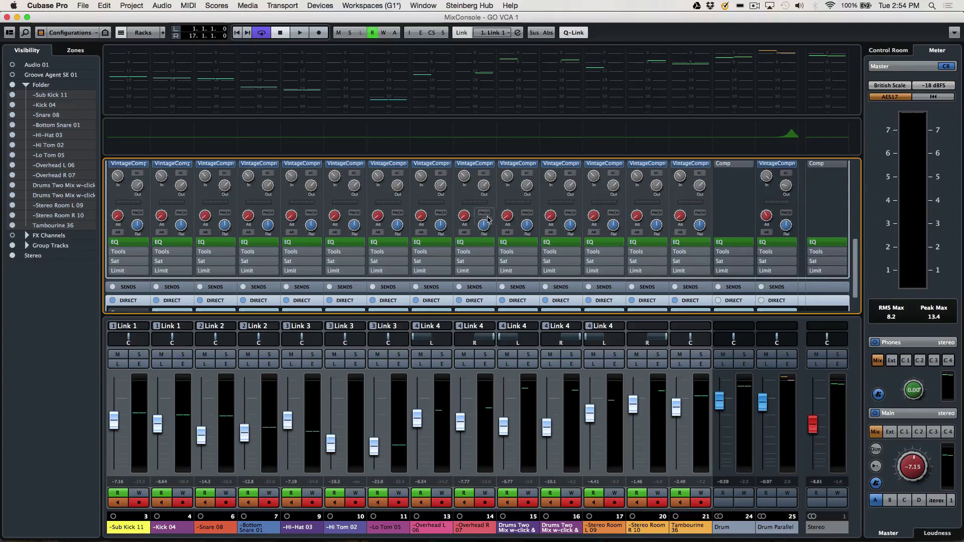
pyautogui.click(470, 243)
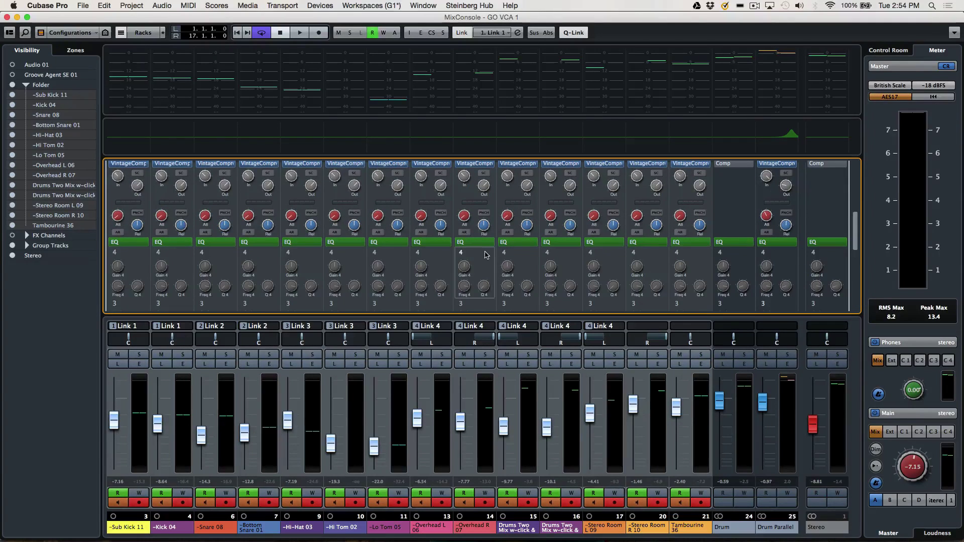
pyautogui.scroll(-1, 482, 266)
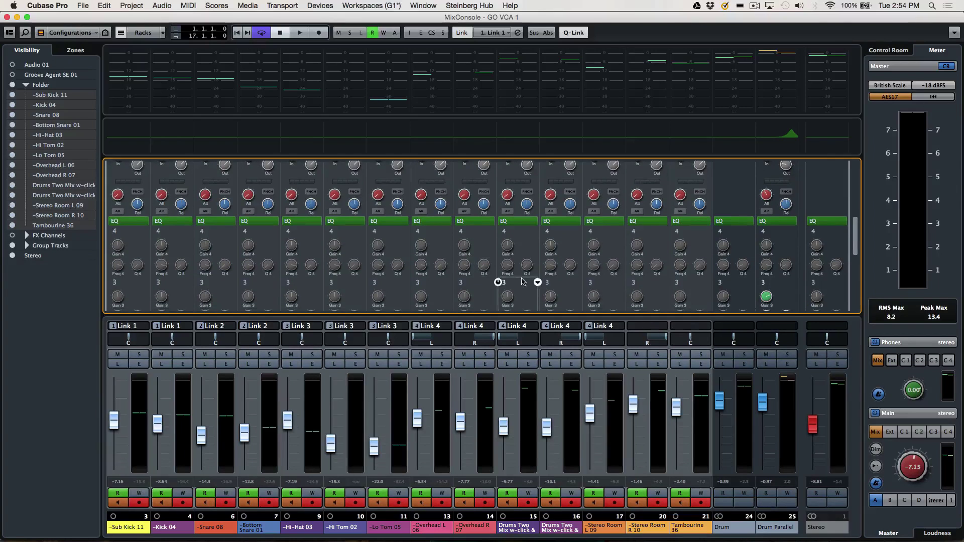
pyautogui.scroll(-10, 844, 240)
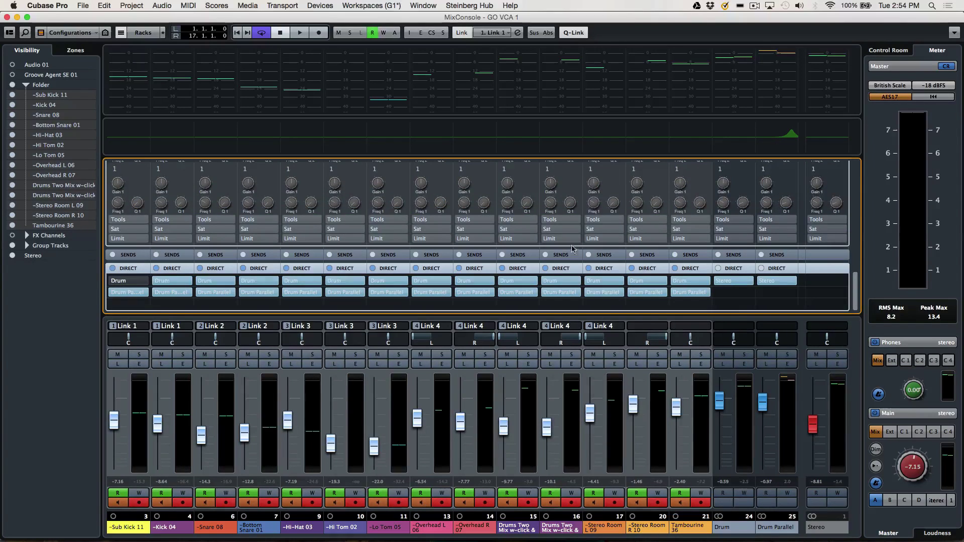
# Load Magneto II as strip saturation and a processor in the Tools slot on all linked drum channels
pyautogui.click(537, 230)
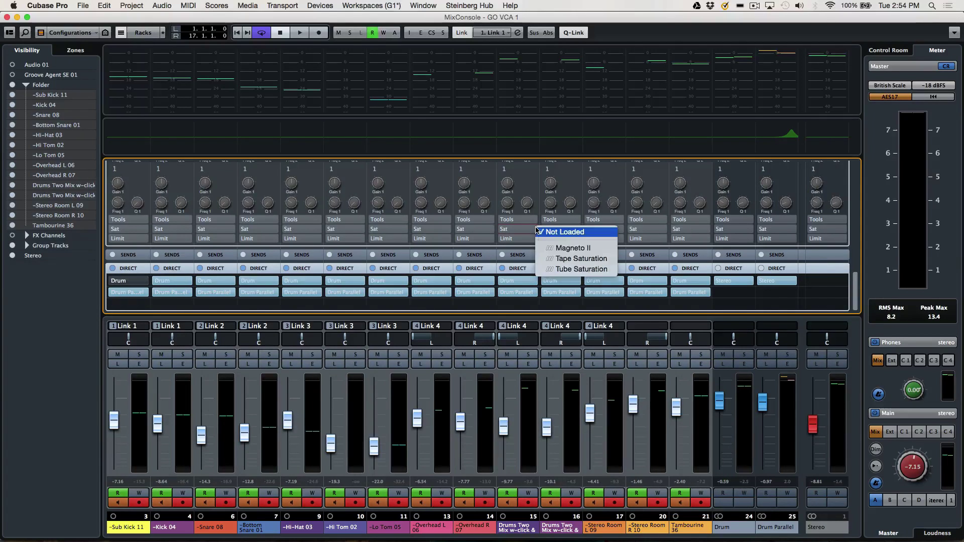
pyautogui.click(555, 249)
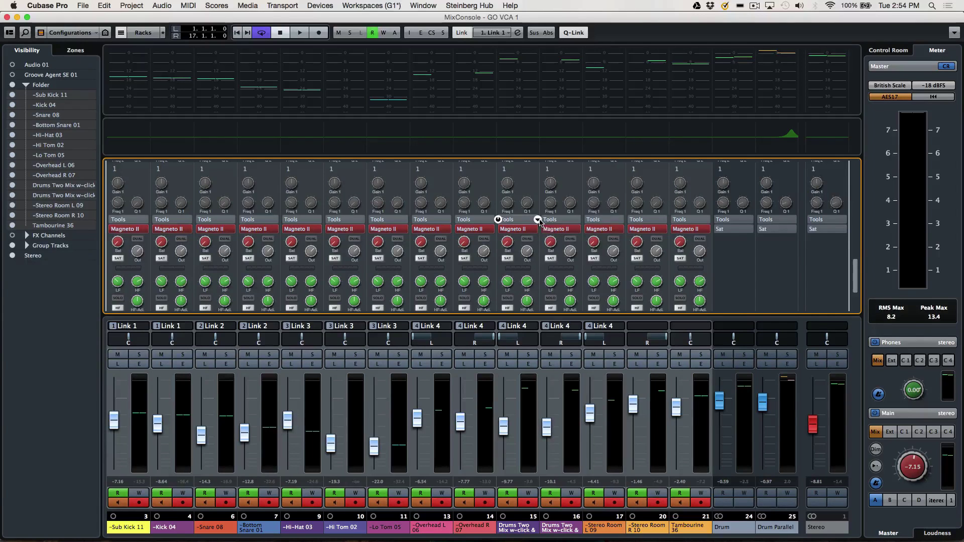
pyautogui.click(538, 220)
pyautogui.click(568, 241)
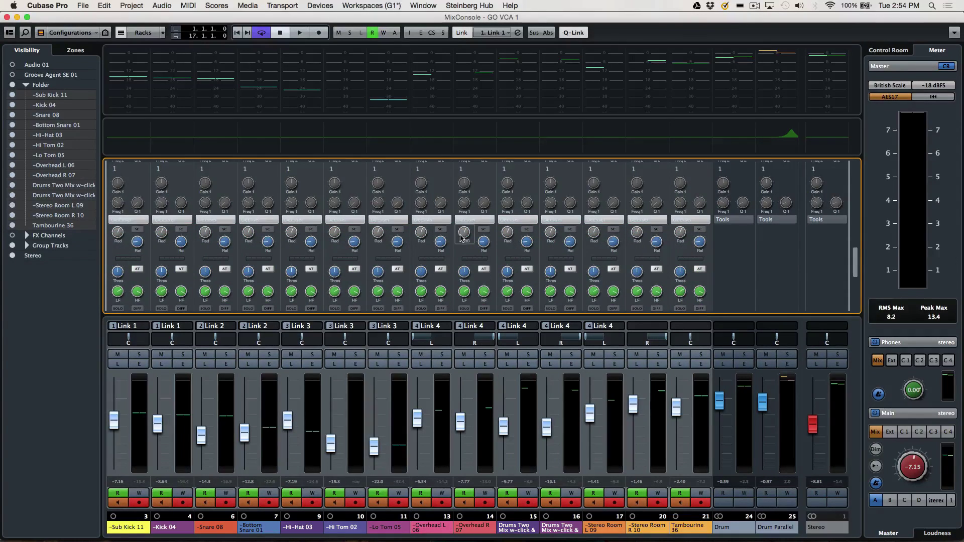
# Enlarge the channel racks area by shrinking the fader section, and review the loaded strip modules
pyautogui.scroll(-5, 462, 241)
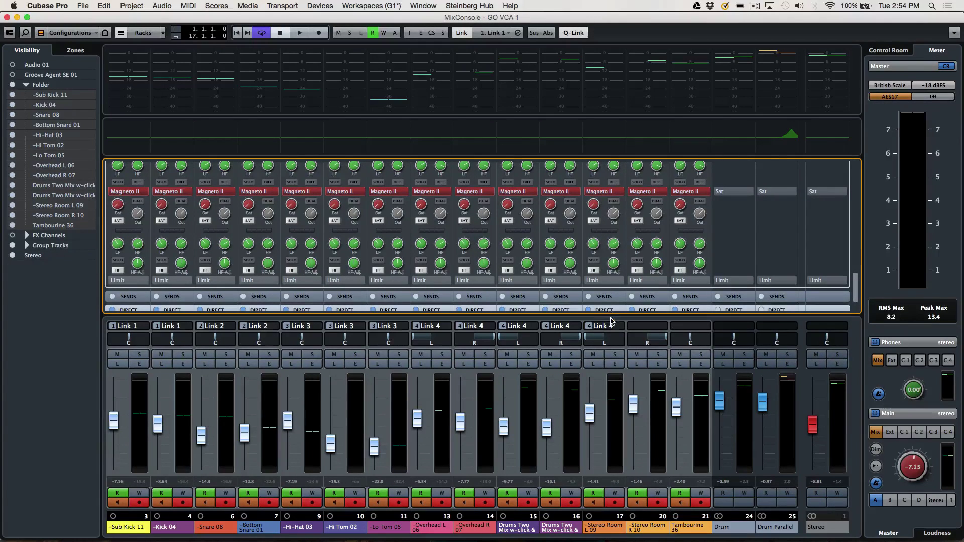
pyautogui.moveTo(610, 316); pyautogui.dragTo(579, 444)
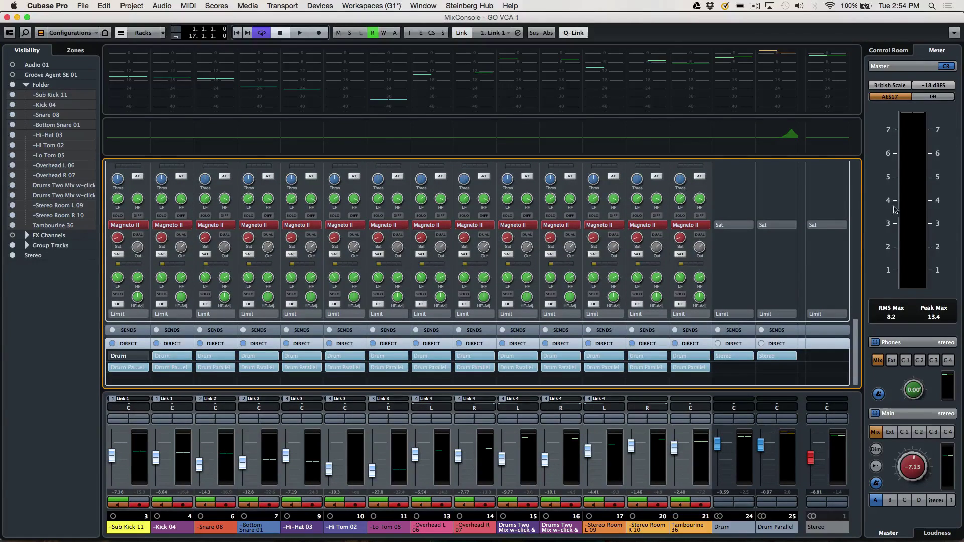
pyautogui.scroll(8, 725, 302)
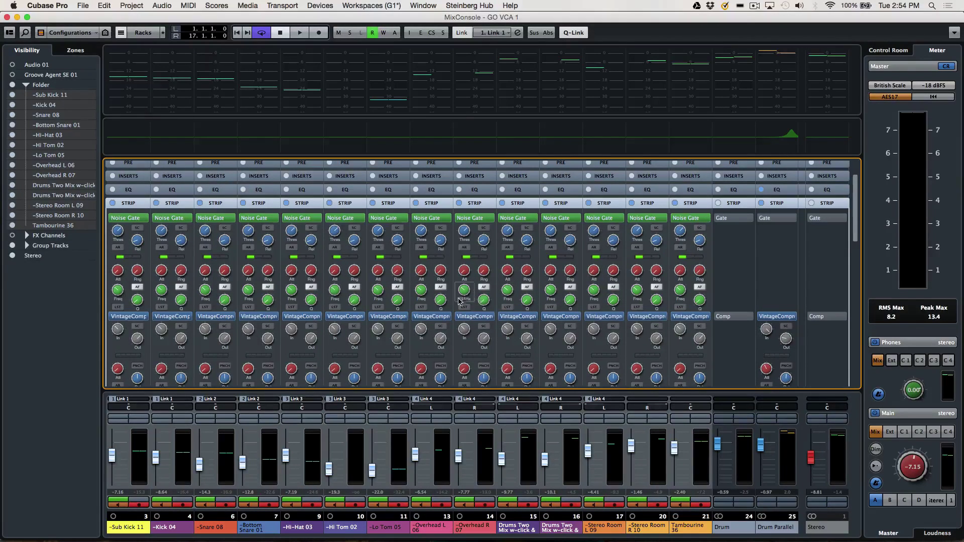
# Add an EQ boost of about 5.9 dB near 193 Hz on the Lo Tom curve, applied to all linked drum channels
pyautogui.click(384, 142)
pyautogui.moveTo(385, 136); pyautogui.dragTo(350, 119)
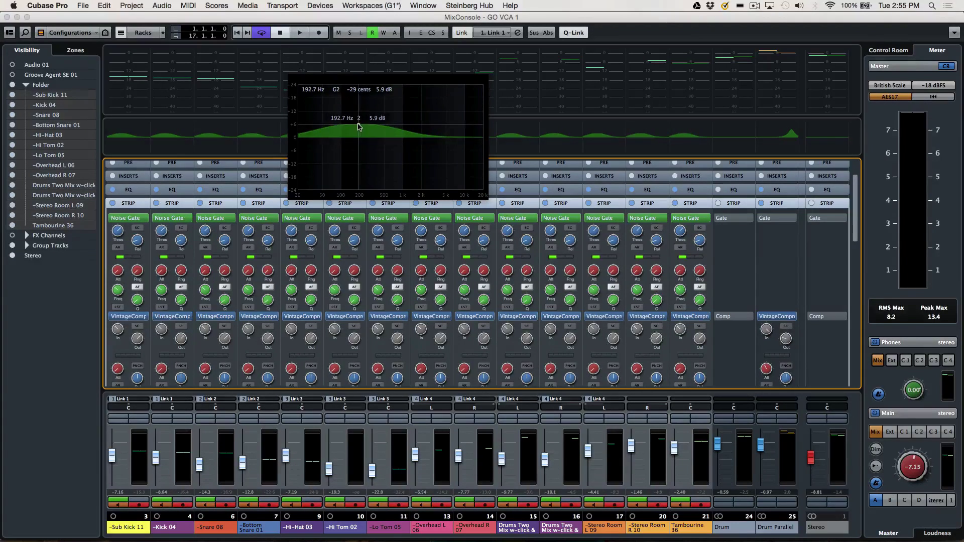
# Narrow the low EQ boost, shift it to about 137.5 Hz at 8.9 dB, and add further boosting bands on all linked drum channels
pyautogui.moveTo(358, 127); pyautogui.dragTo(353, 166)
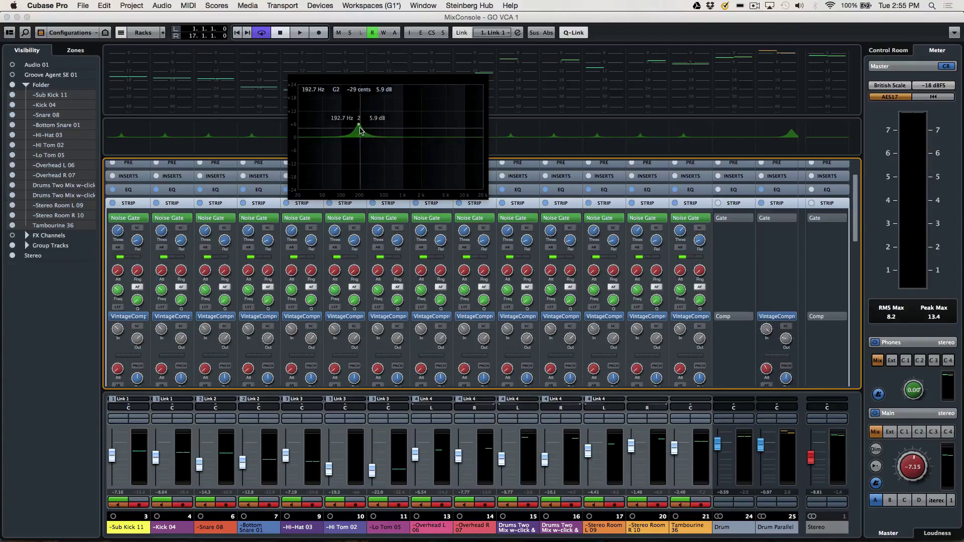
pyautogui.moveTo(360, 128)
pyautogui.mouseDown()
pyautogui.moveTo(341, 125)
pyautogui.moveTo(350, 119)
pyautogui.mouseUp()
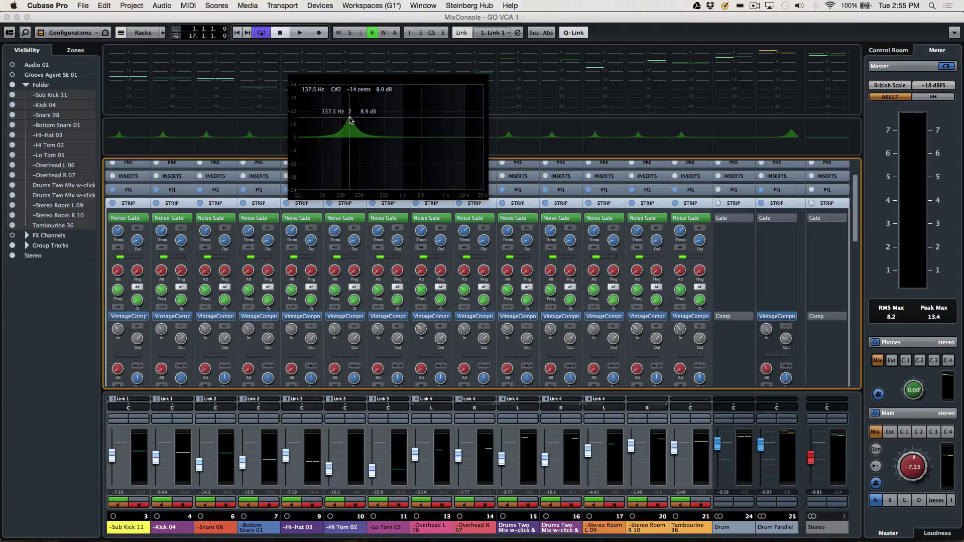
pyautogui.moveTo(350, 118)
pyautogui.mouseDown()
pyautogui.moveTo(318, 134)
pyautogui.moveTo(323, 146)
pyautogui.moveTo(354, 113)
pyautogui.moveTo(354, 98)
pyautogui.moveTo(353, 127)
pyautogui.mouseUp()
pyautogui.click(377, 113)
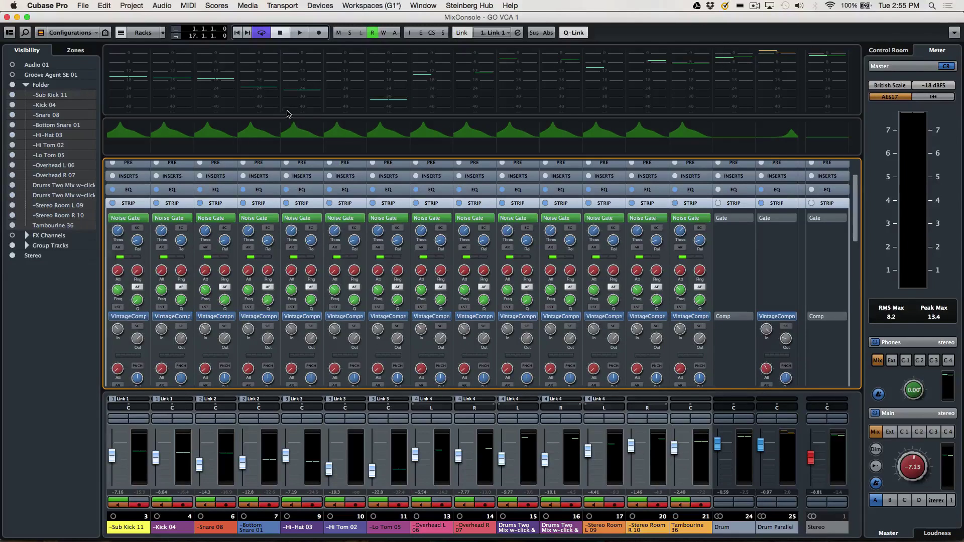
# Add a band 4 cut on the Hi-Hat EQ curve and reduce the low boost across all linked drum channels
pyautogui.click(293, 130)
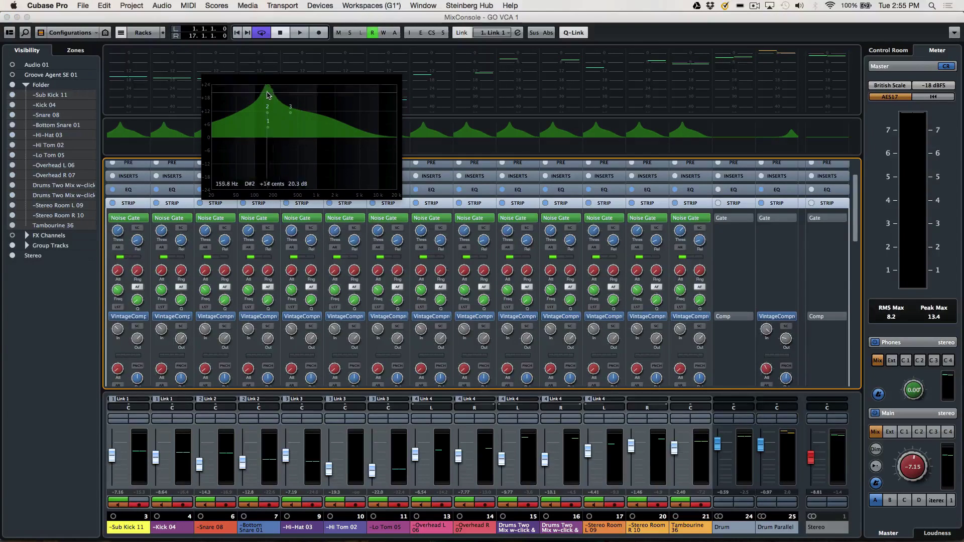
pyautogui.moveTo(268, 87); pyautogui.dragTo(287, 153)
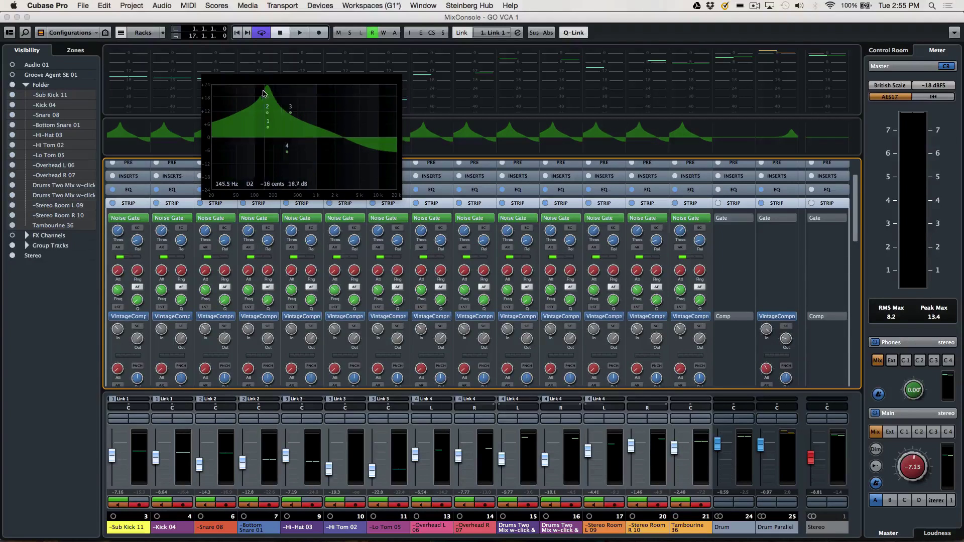
pyautogui.moveTo(267, 113); pyautogui.dragTo(268, 126)
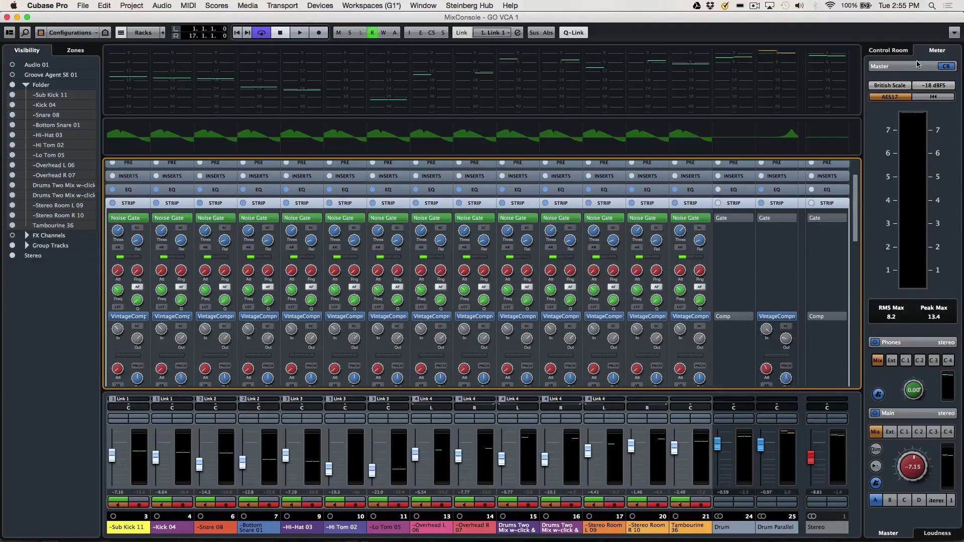
# Play the mix and measure its loudness in LUFS with the Loudness meter, glancing at the Control Room in between
pyautogui.click(935, 533)
pyautogui.press('space')
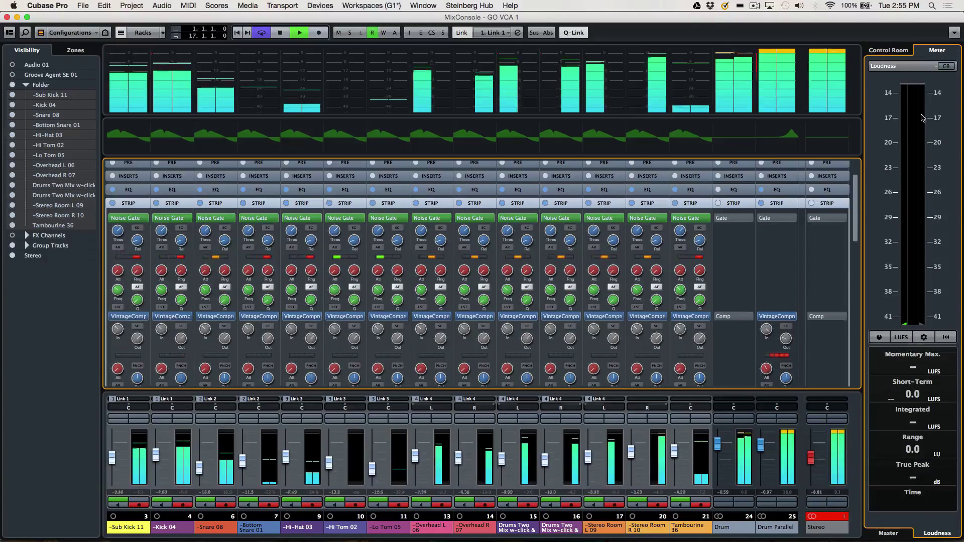
pyautogui.click(879, 338)
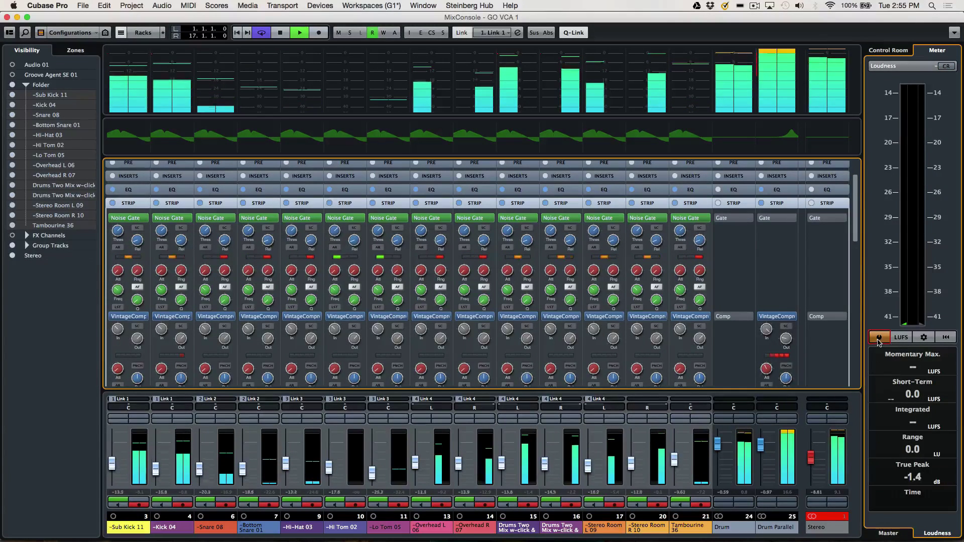
pyautogui.click(885, 50)
pyautogui.click(937, 51)
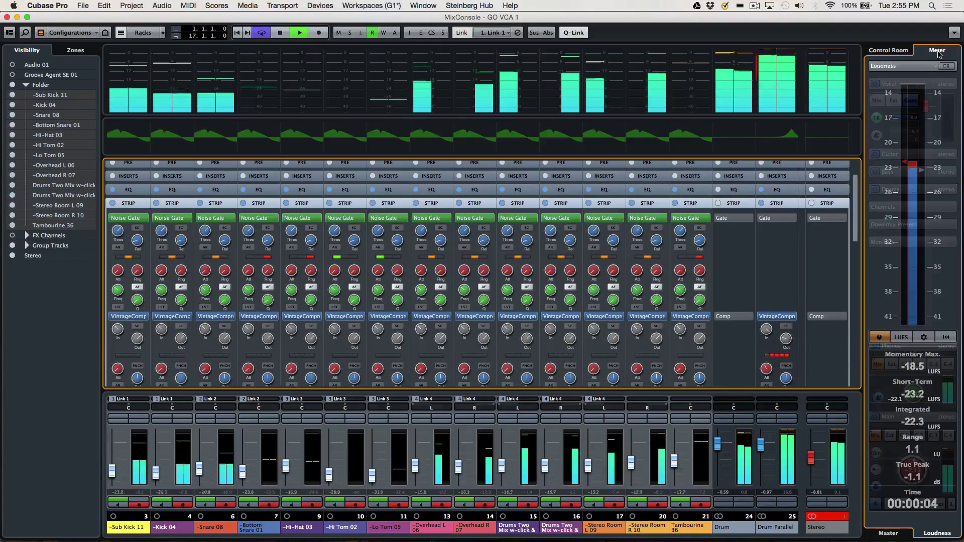
# Return to the Master meter and try the K-20 scale, finishing on the K-12 scale
pyautogui.click(888, 532)
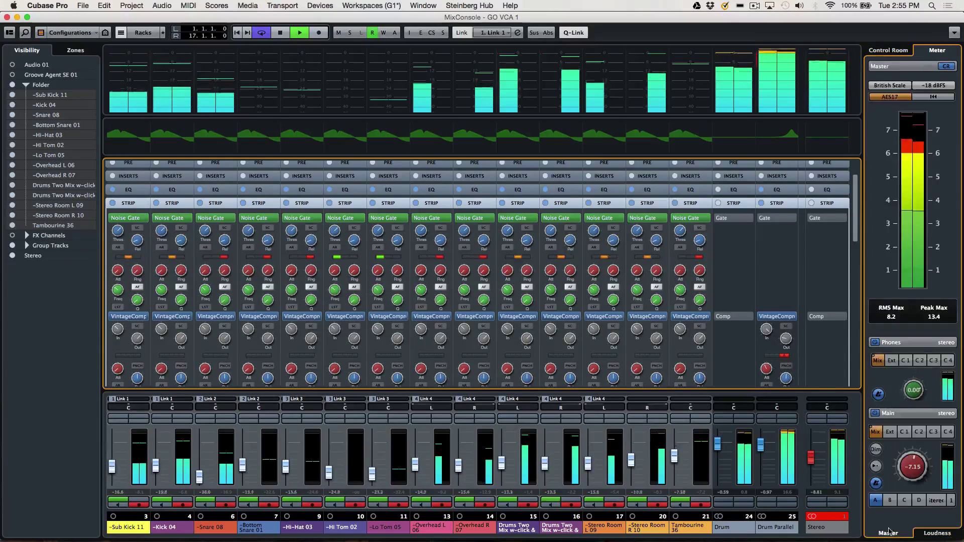
pyautogui.click(889, 88)
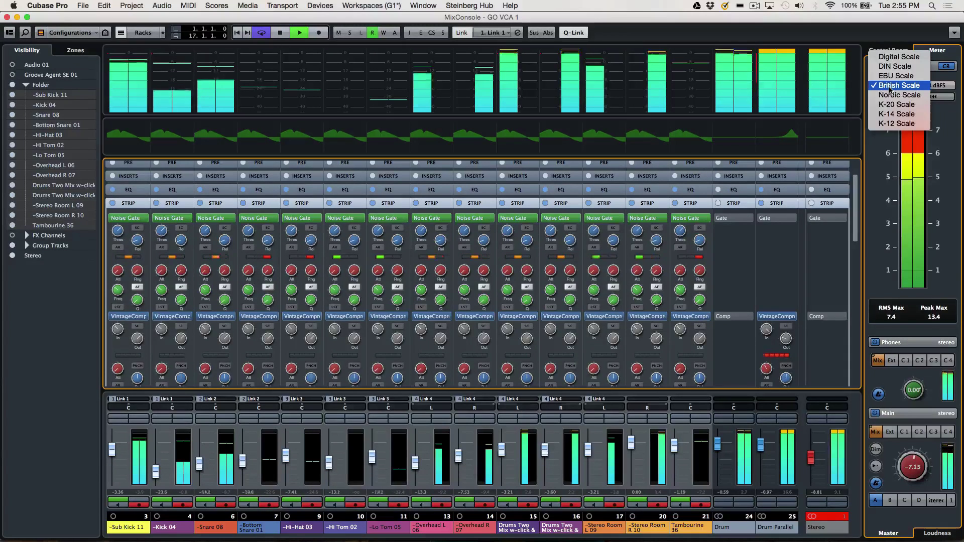
pyautogui.click(896, 104)
pyautogui.click(897, 87)
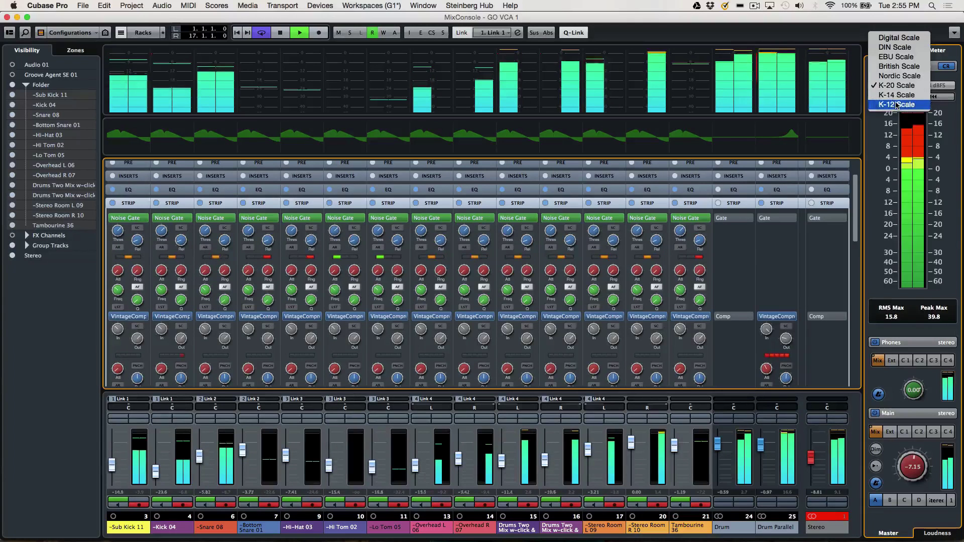
pyautogui.click(897, 104)
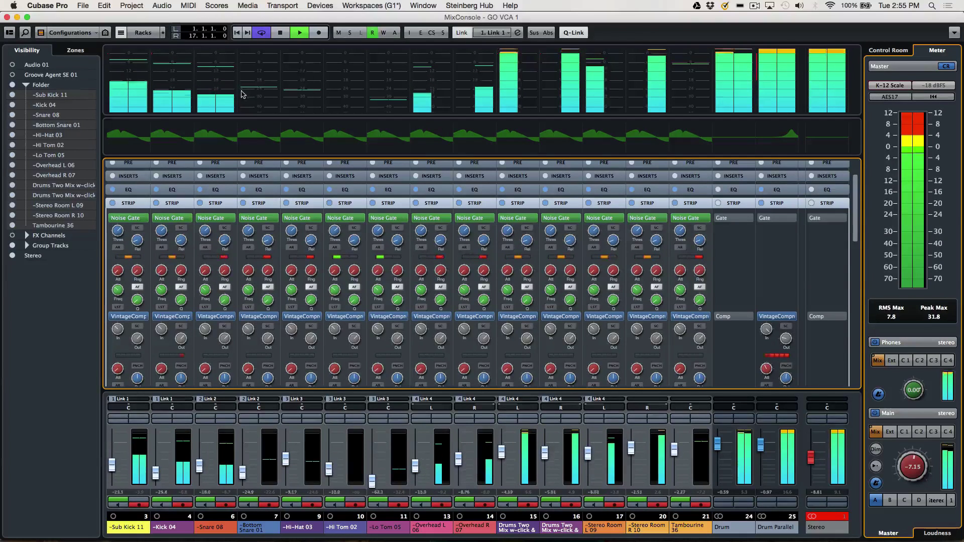
# Set the meter bridge's meter type to Wave and enlarge the bridge to roughly double its height
pyautogui.rightClick(458, 89)
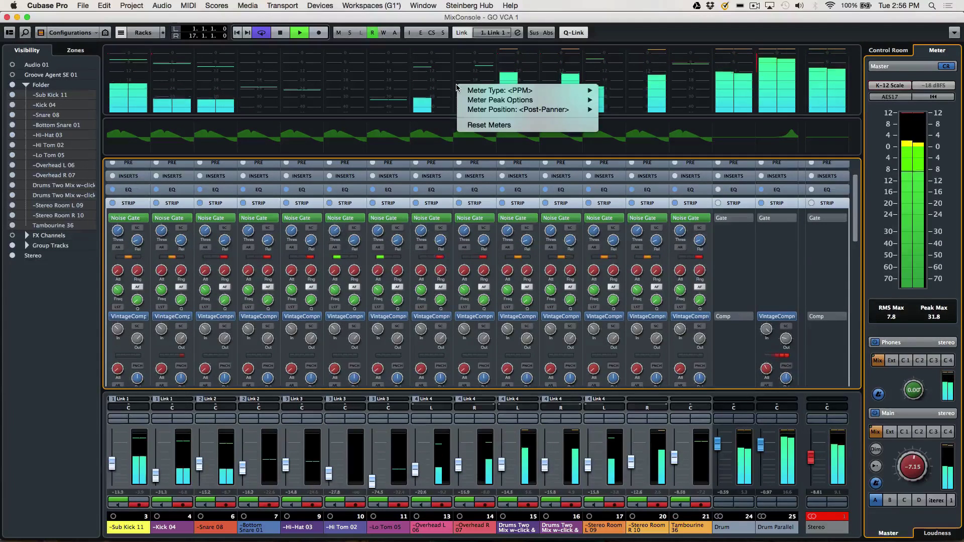
pyautogui.moveTo(468, 91)
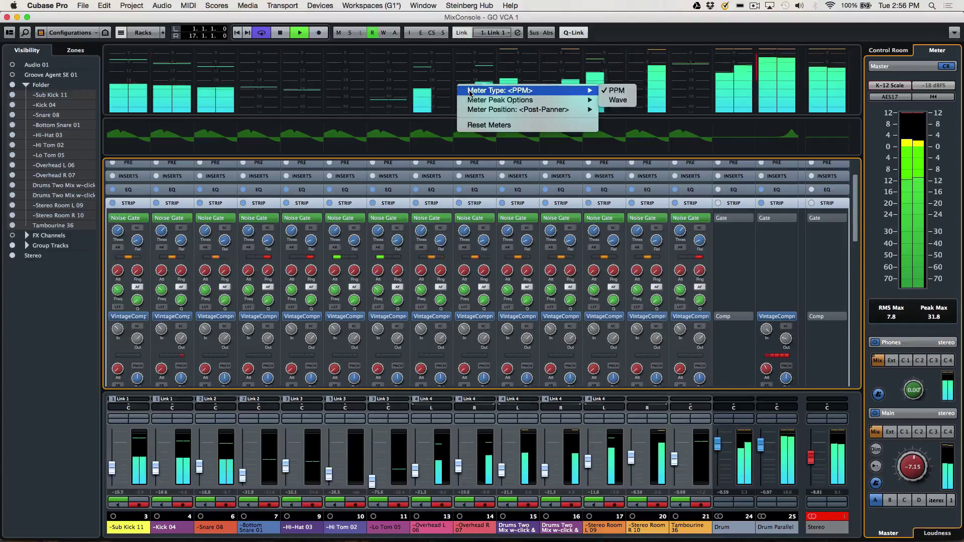
pyautogui.click(631, 103)
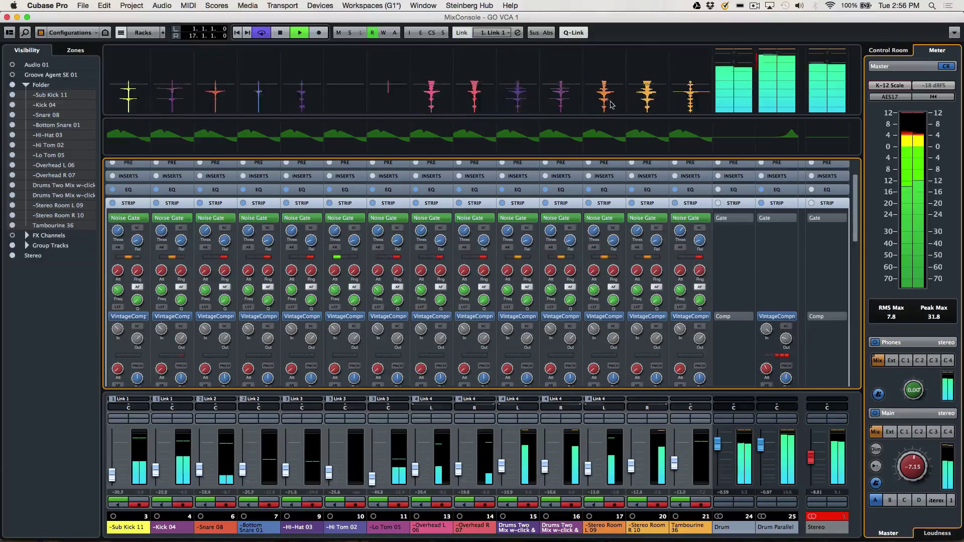
pyautogui.moveTo(555, 117); pyautogui.dragTo(503, 179)
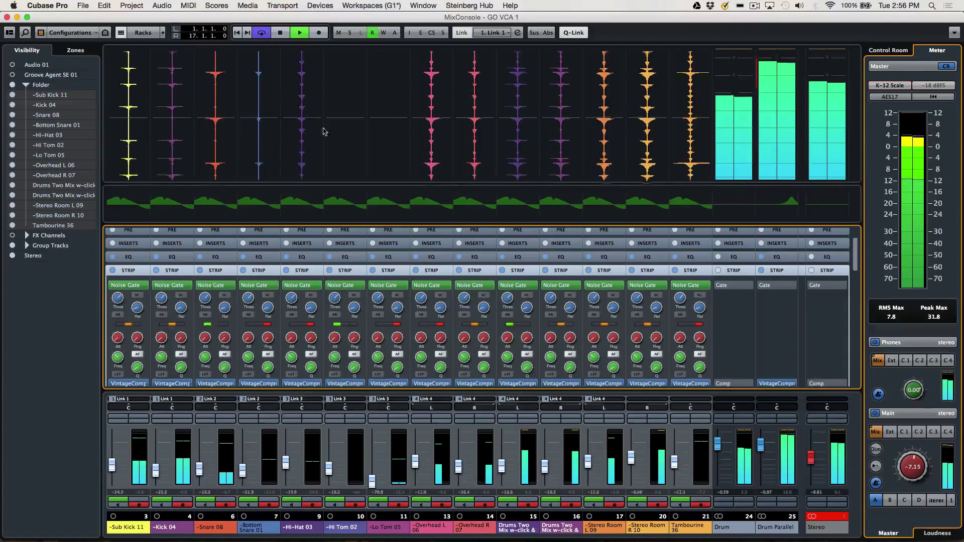